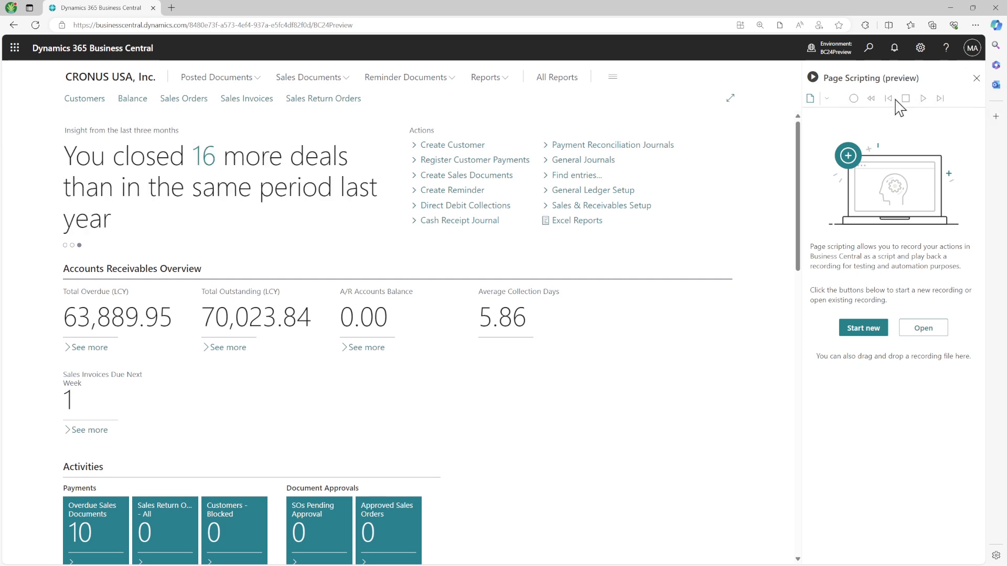
- Start a new page scripting recording and open the Customers list from the role center
click(826, 101)
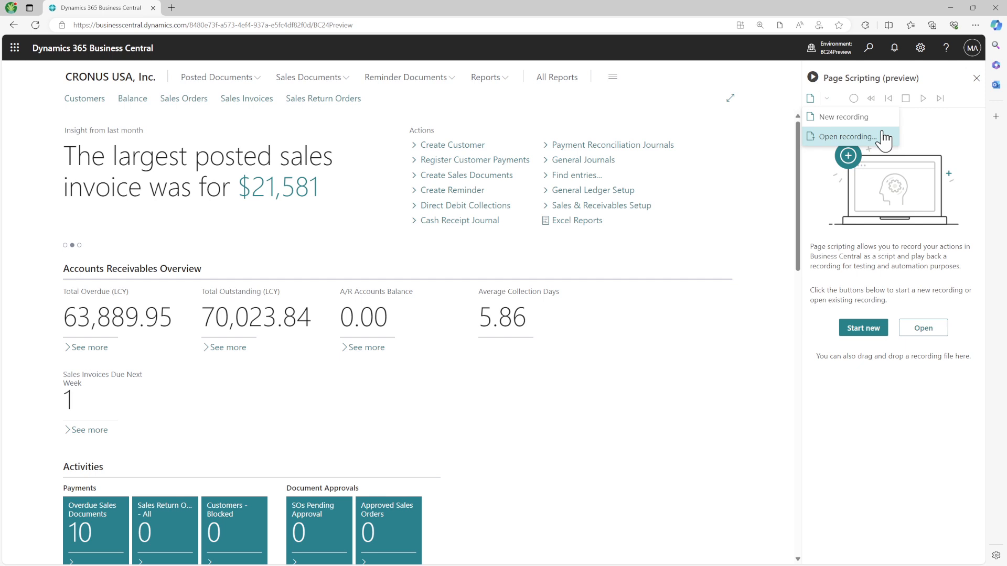
click(873, 118)
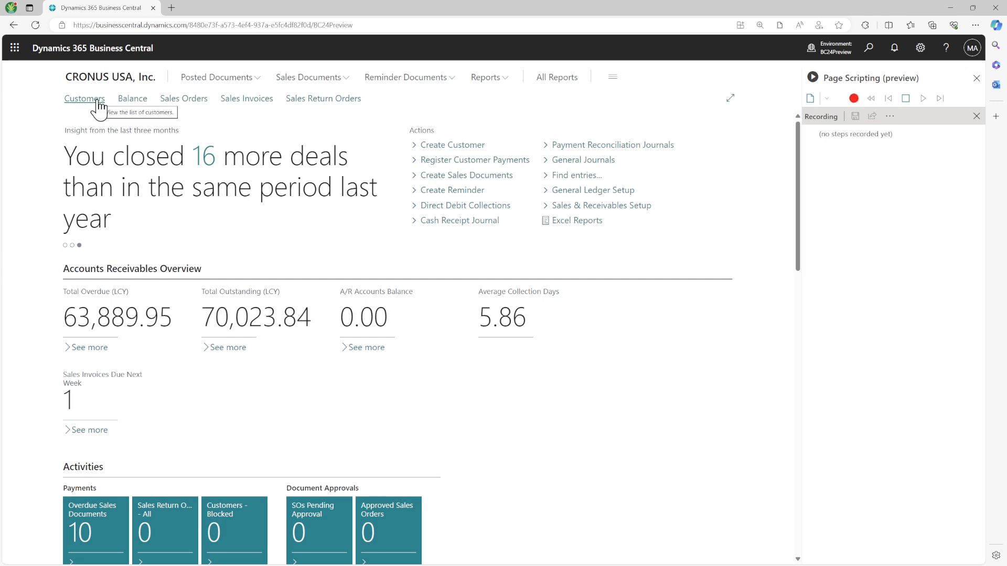
click(97, 100)
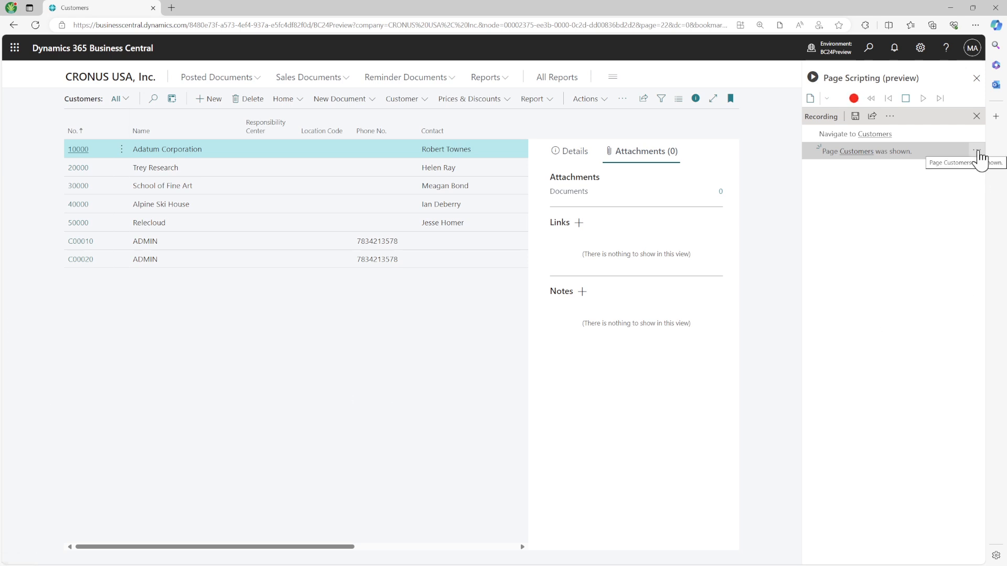
click(977, 152)
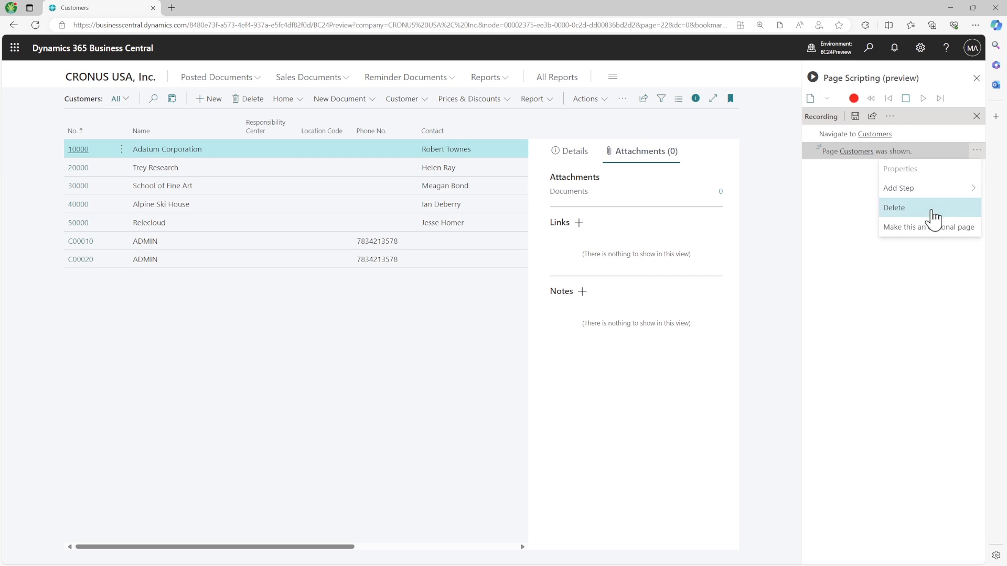
click(855, 210)
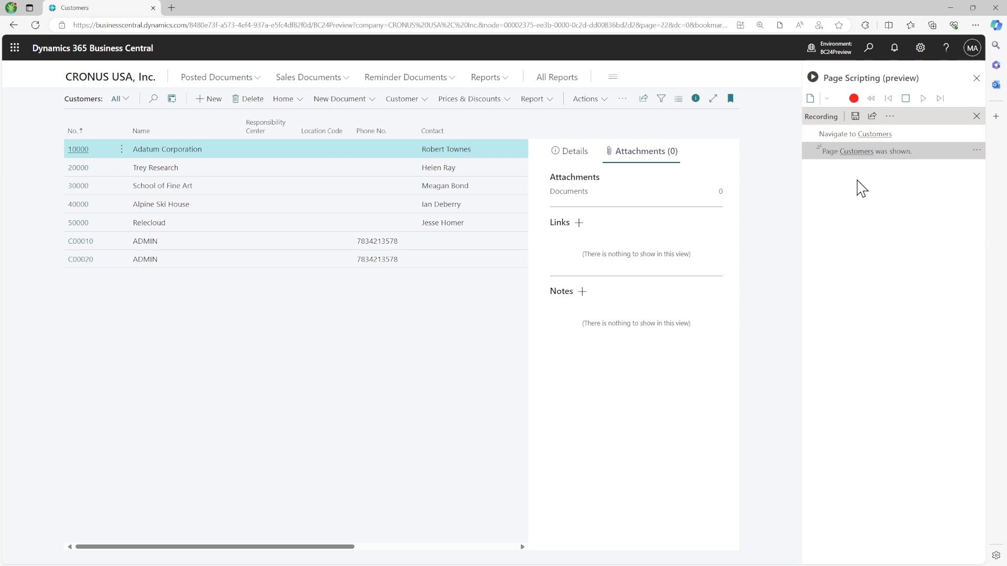
click(976, 133)
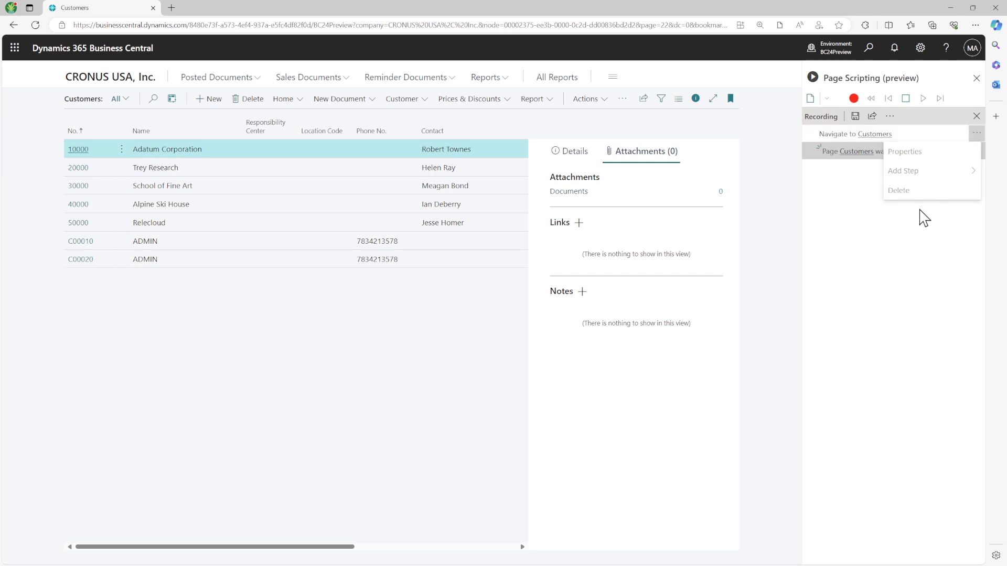
click(887, 218)
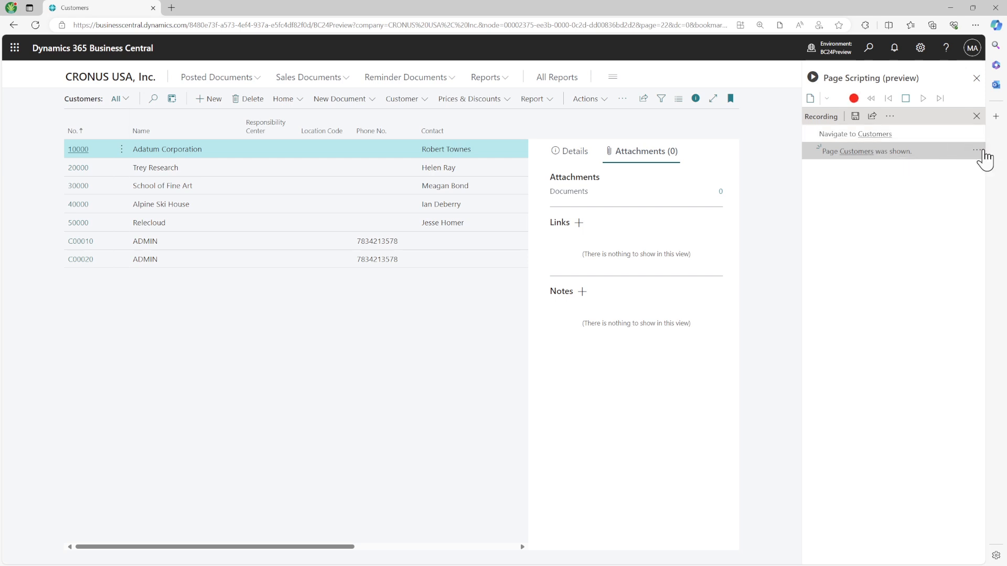
click(976, 150)
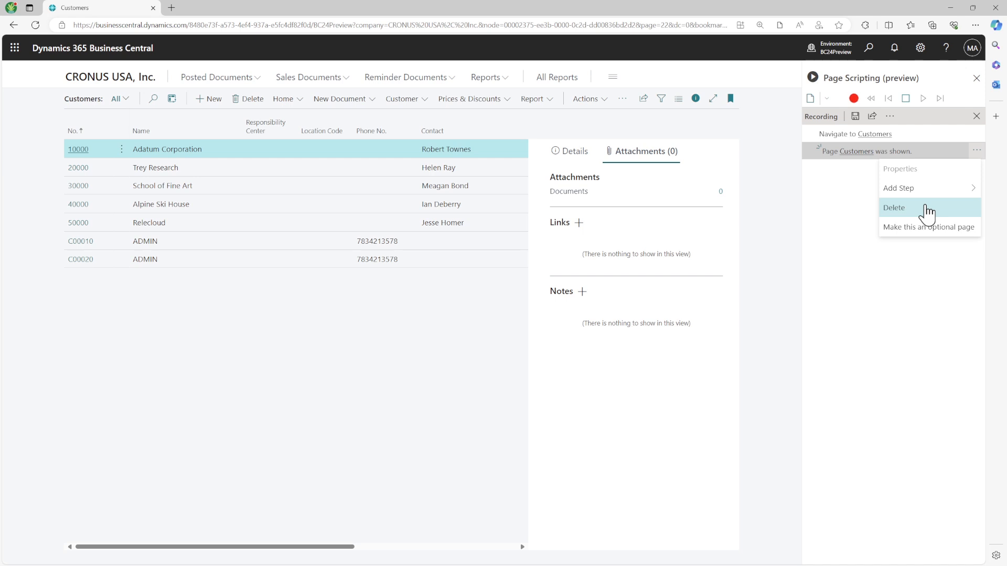
click(826, 220)
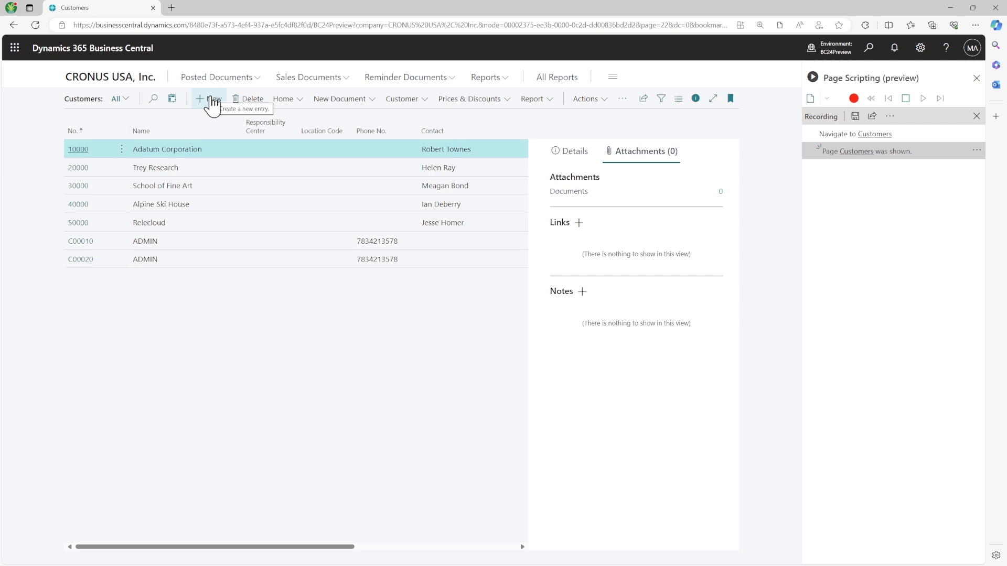
- Create a new customer from the CUSTOMER PERSON template
click(212, 103)
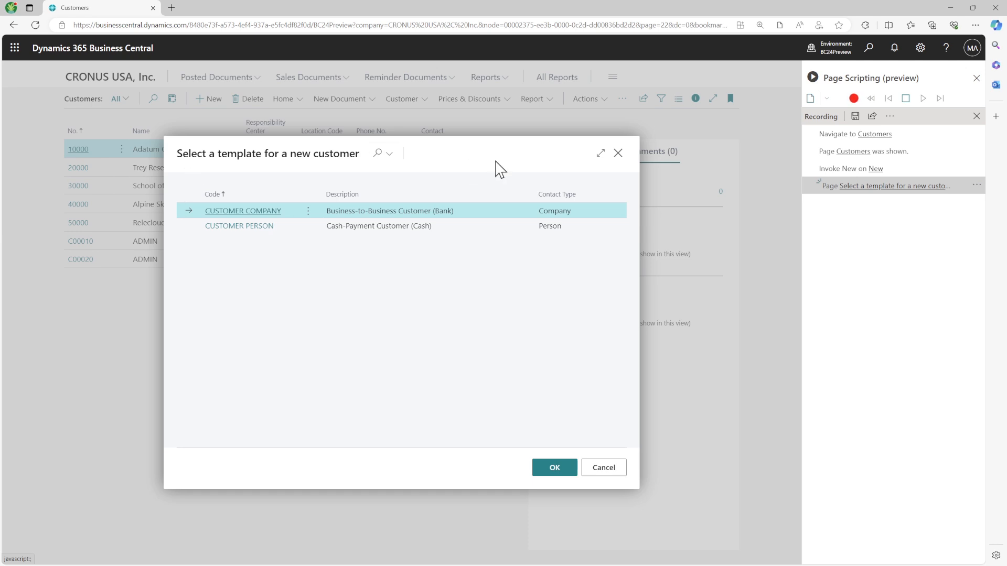
key(Down)
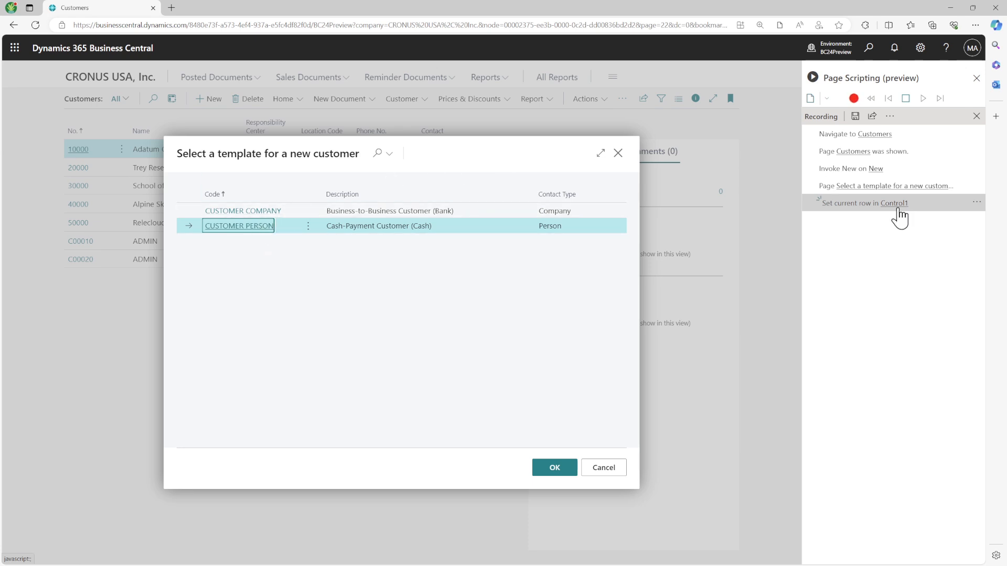
click(554, 472)
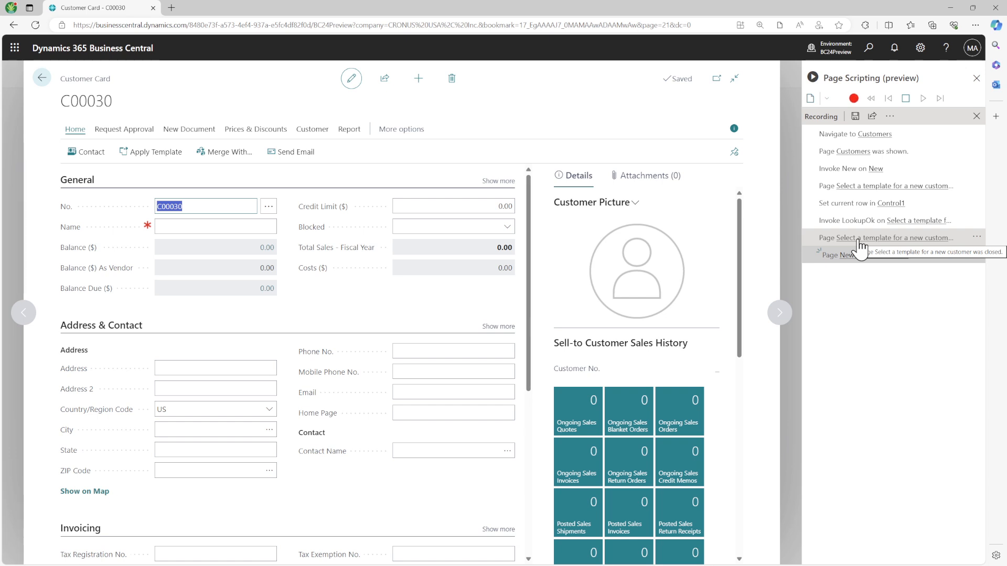
- Enter "Address 01" as the customer's Address and delete the recorded Focus Address 2 step from the script
click(229, 364)
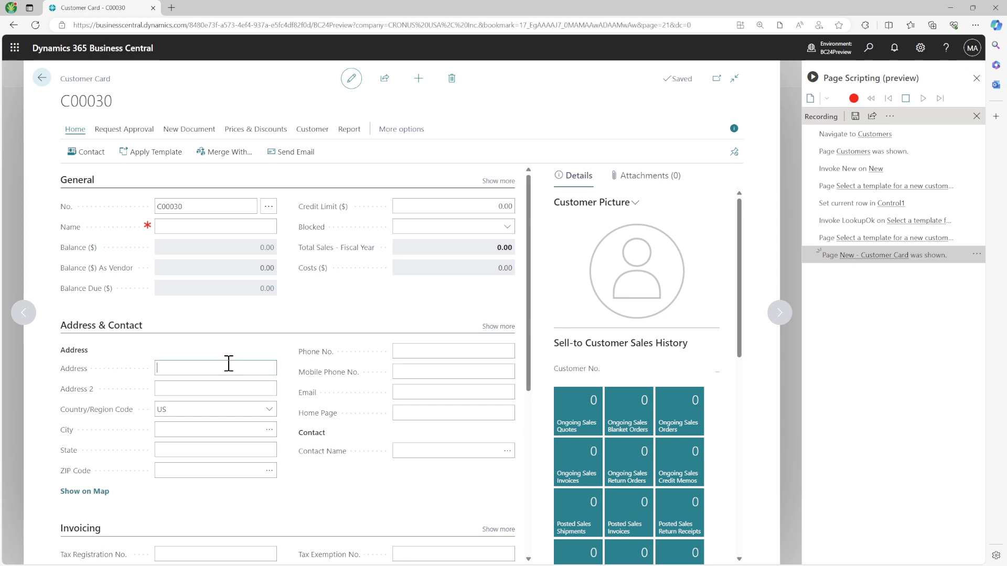
text(Address 01)
key(Tab)
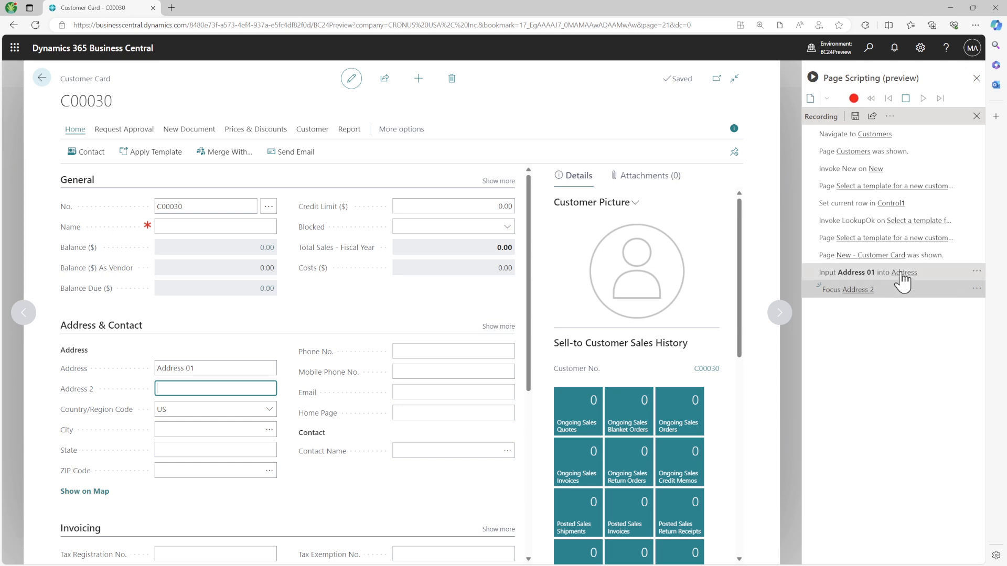
click(975, 291)
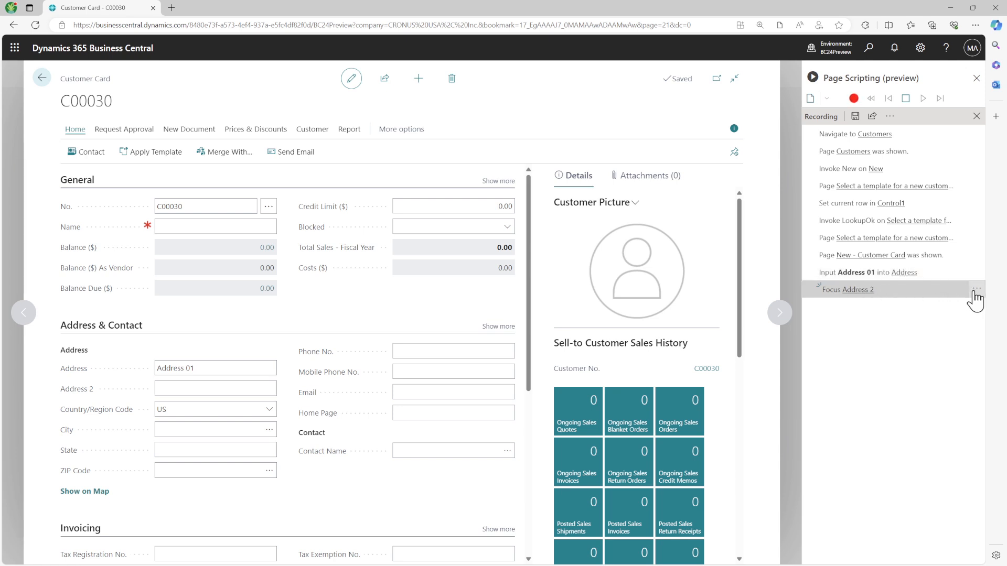
click(911, 347)
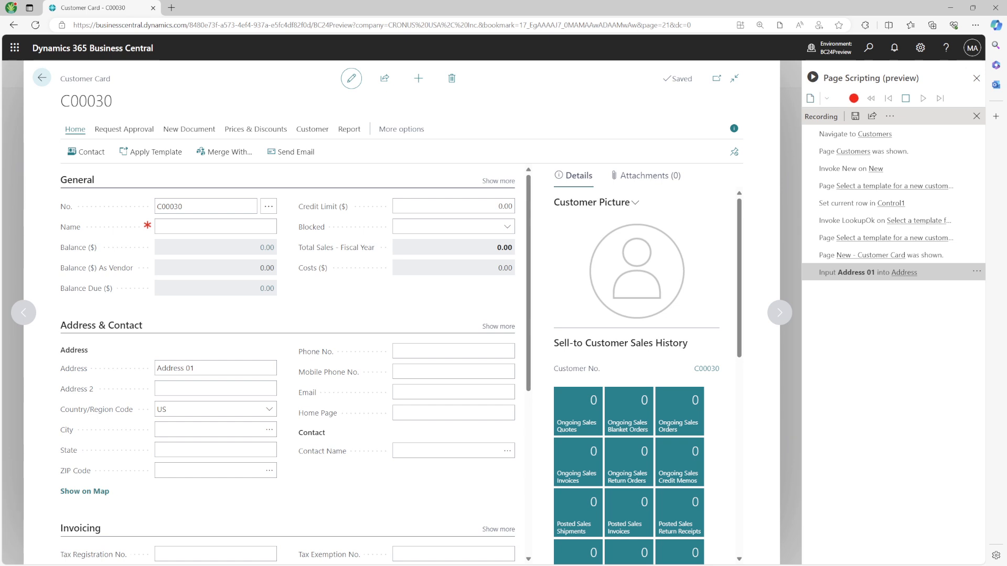
- Paste the session's User ID into the customer's Name field through Page Scripting
right_click(120, 235)
mouse_move(121, 248)
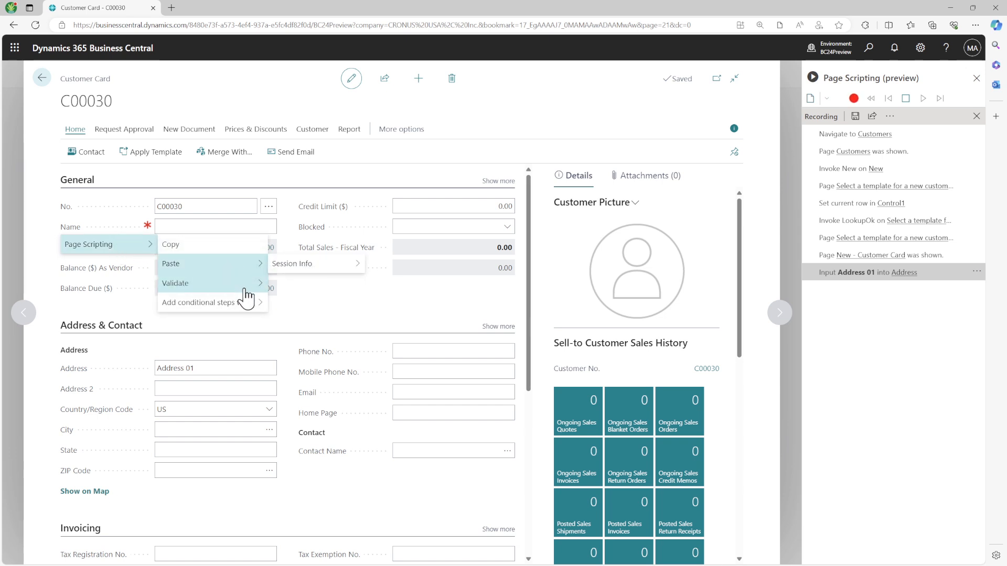
mouse_move(248, 302)
mouse_move(254, 264)
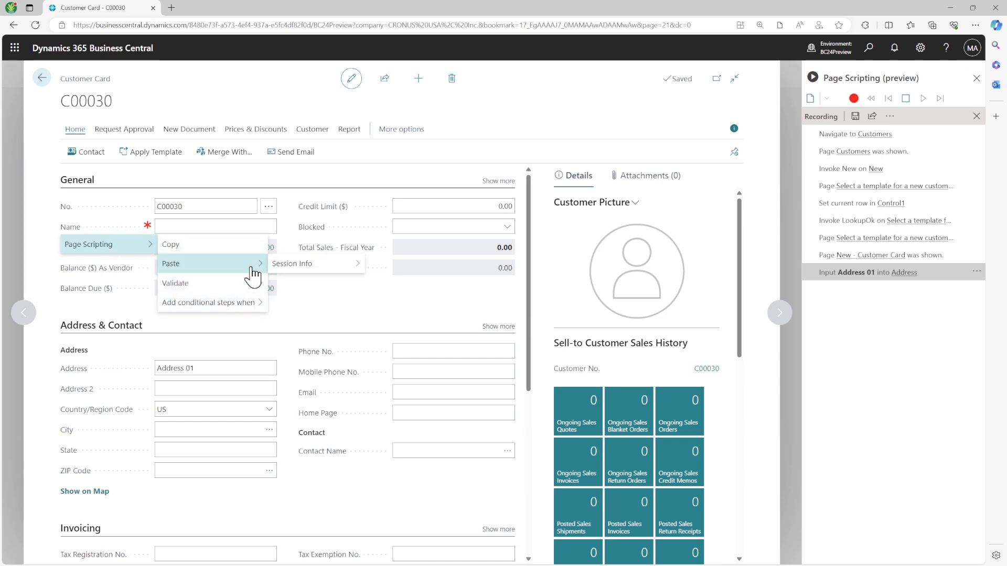
mouse_move(308, 268)
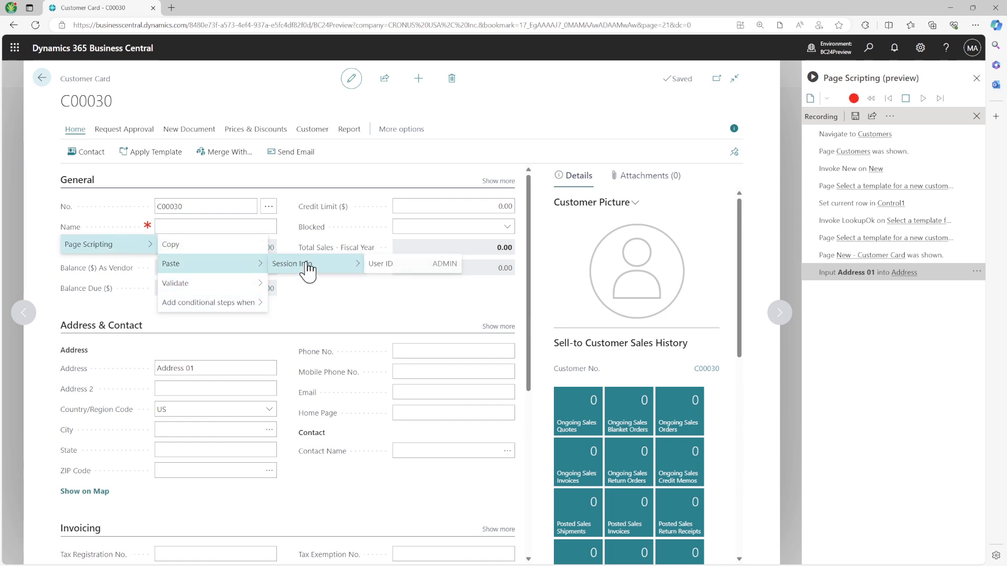
click(393, 269)
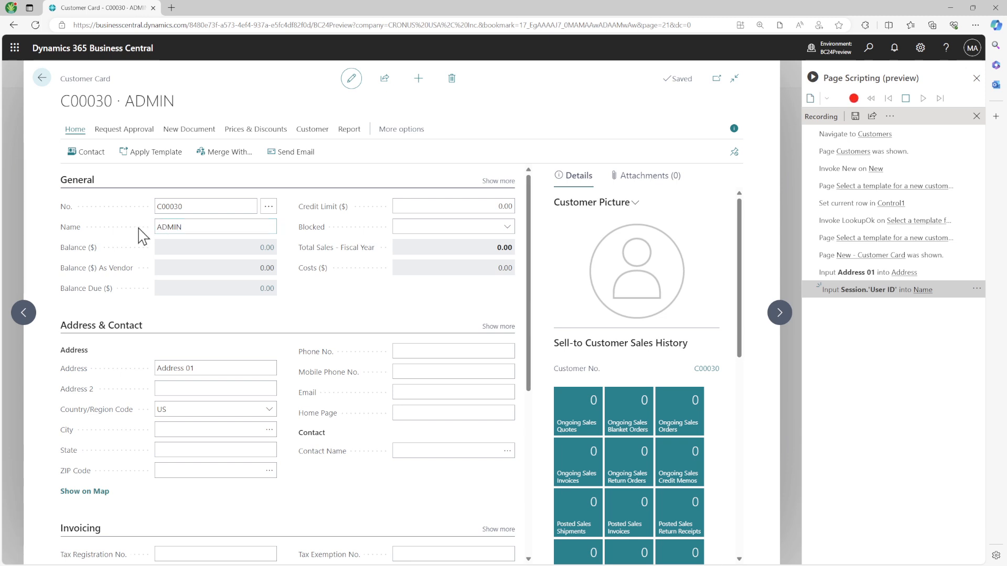
- Copy the Name value with Page Scripting and paste the Customer Card - Name clipboard entry into Address 2
right_click(101, 236)
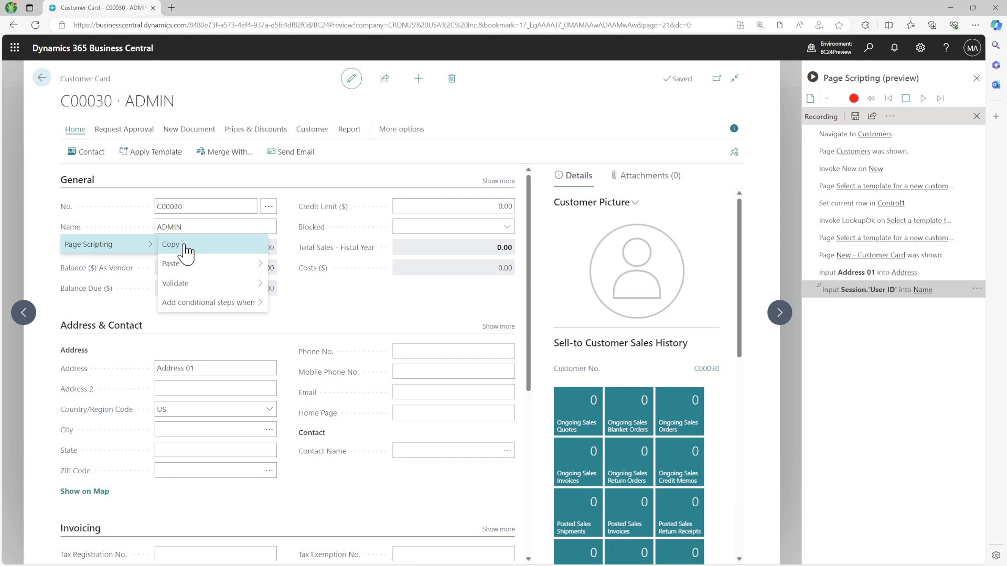
click(185, 247)
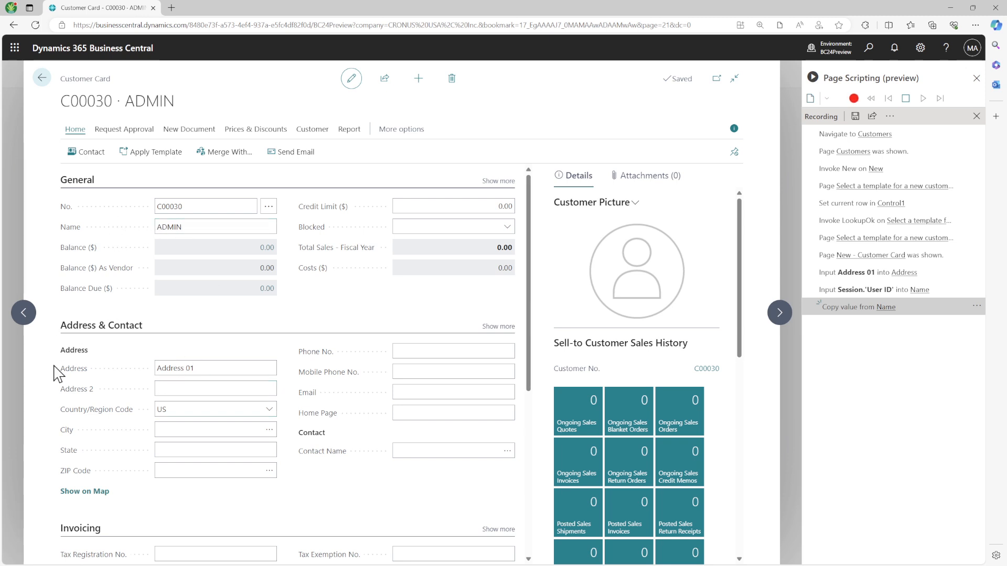
right_click(109, 398)
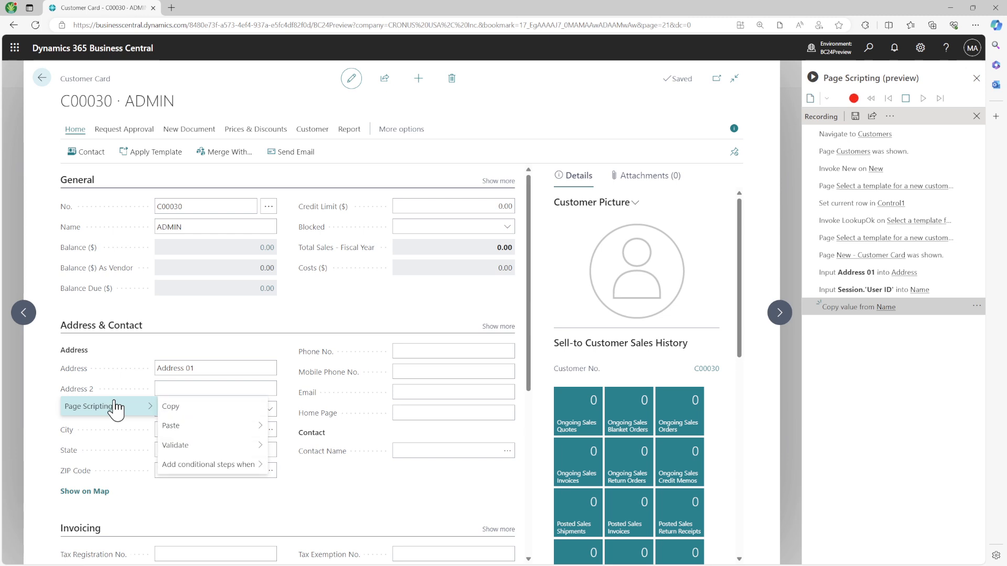
mouse_move(212, 429)
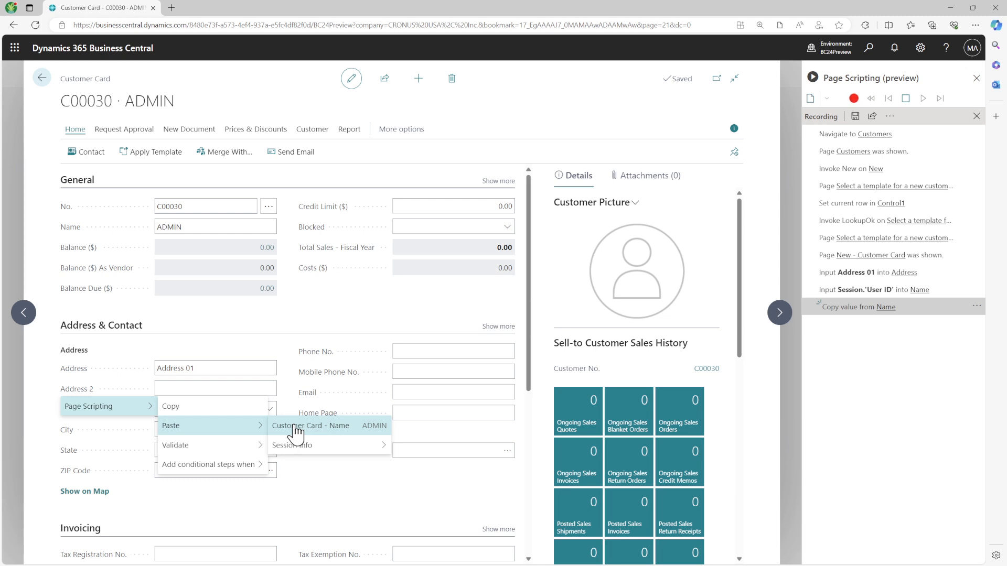
mouse_move(304, 446)
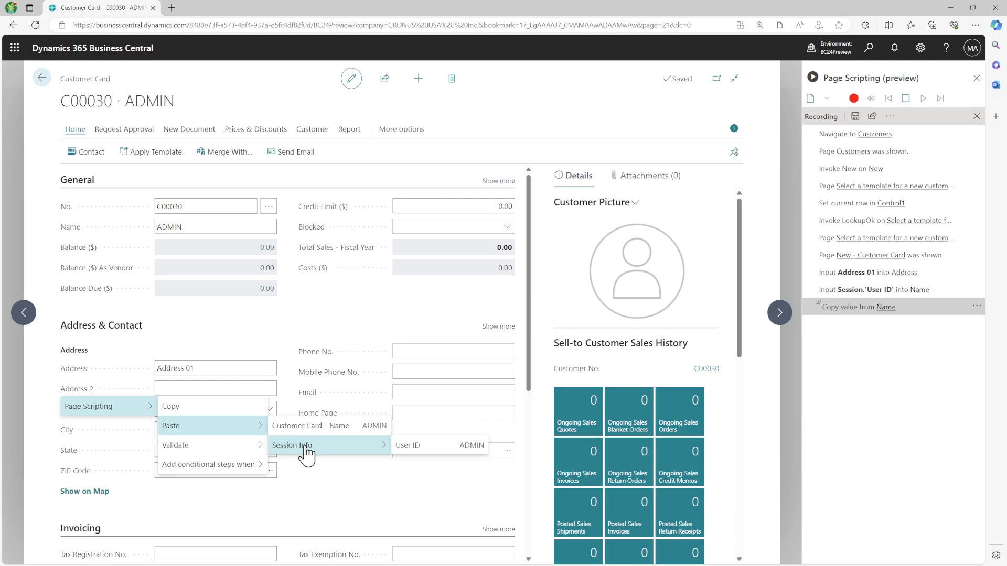
click(309, 426)
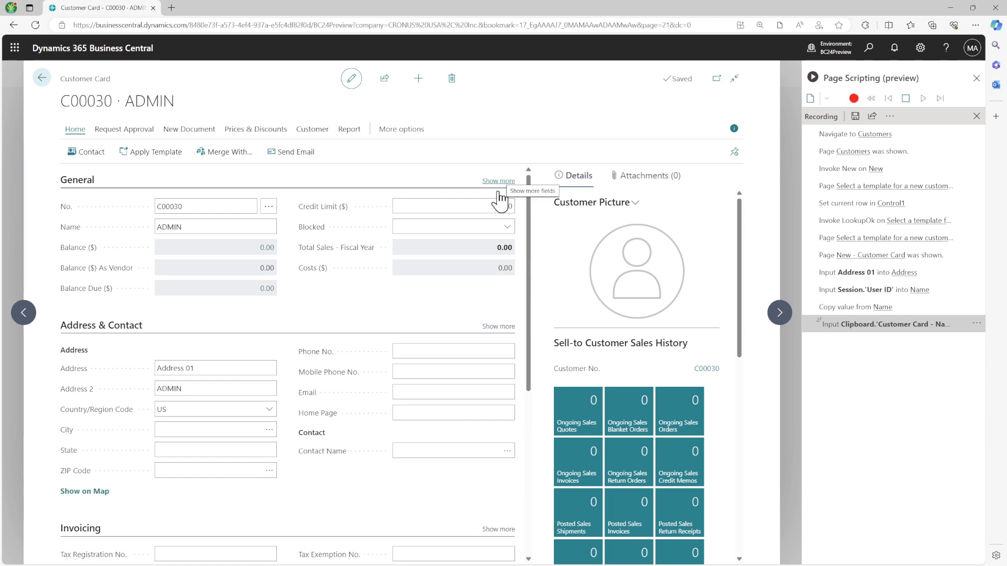
- Add a Page Scripting validation that the current value of the Blocked field is blank
right_click(336, 227)
mouse_move(346, 246)
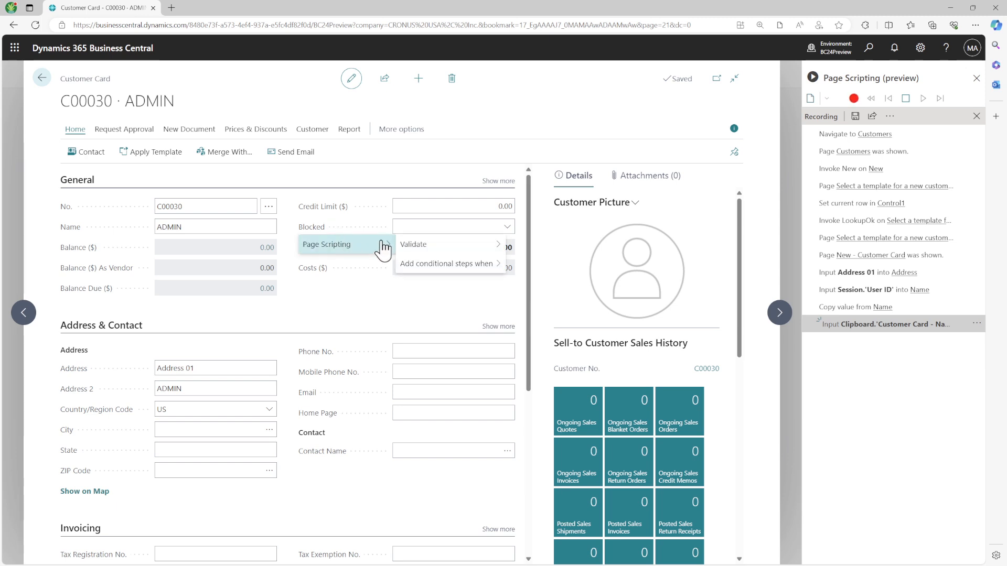
mouse_move(430, 245)
mouse_move(542, 246)
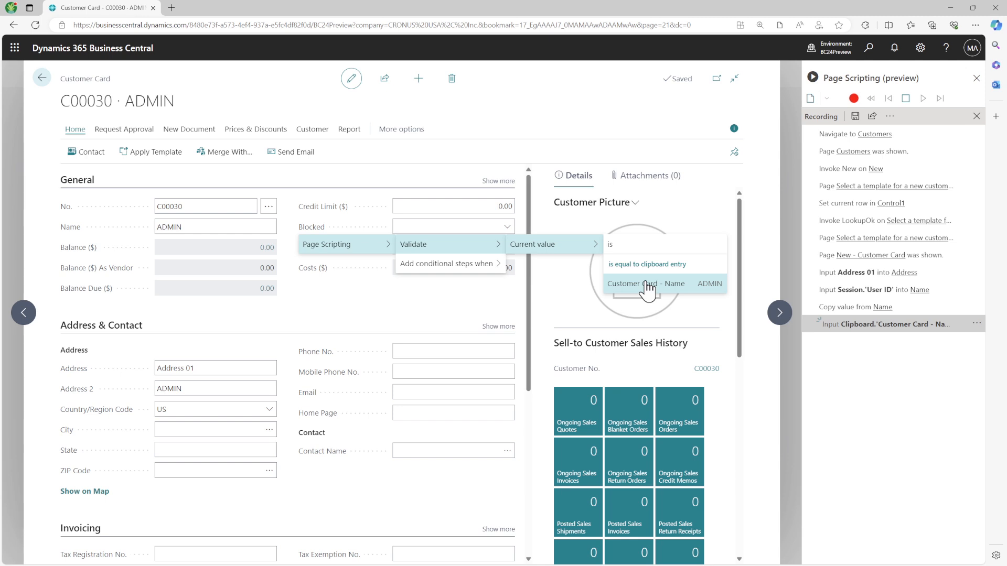
click(641, 245)
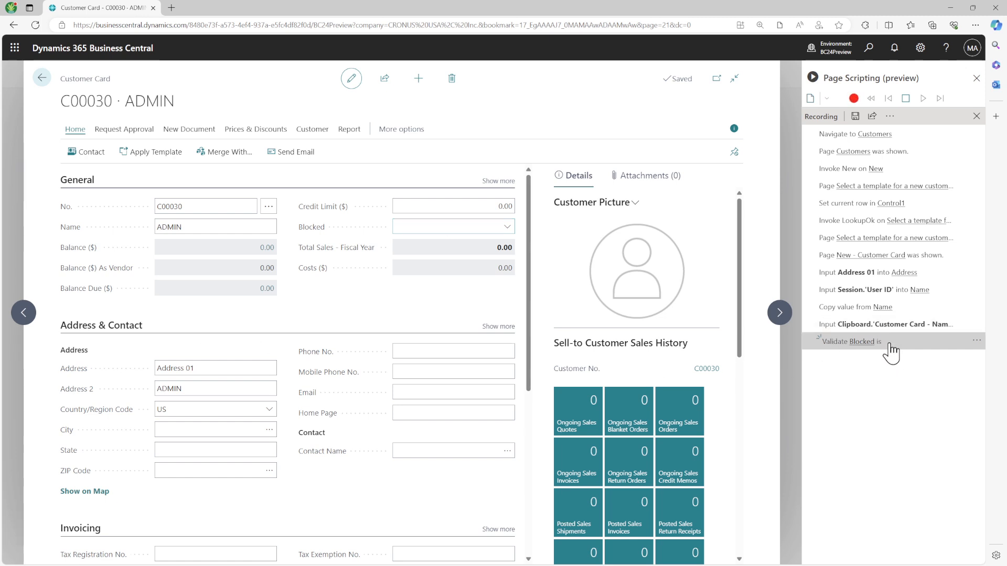
- Examine the properties of the recorded Validate Blocked step, including its comparison operators and value
click(976, 342)
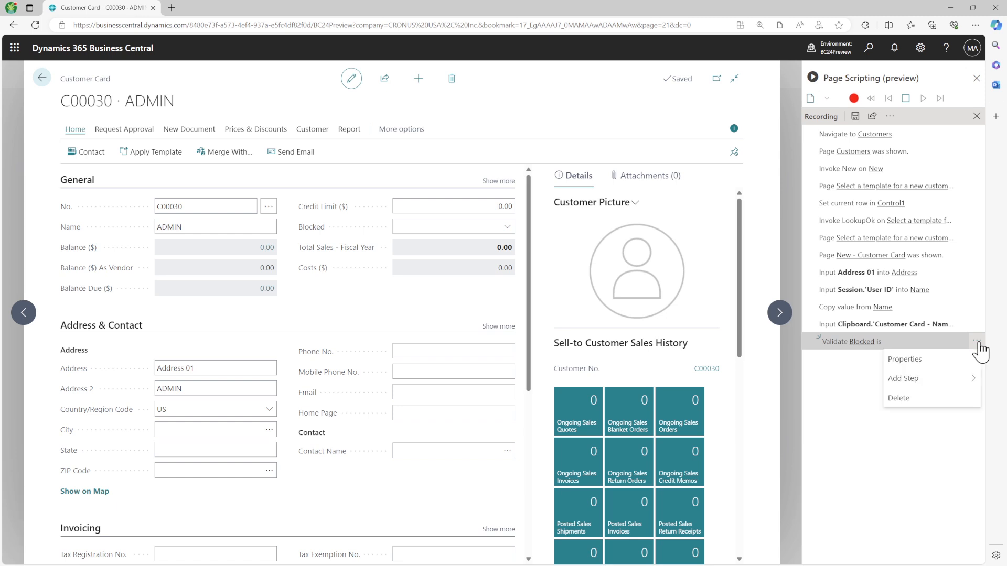
click(921, 368)
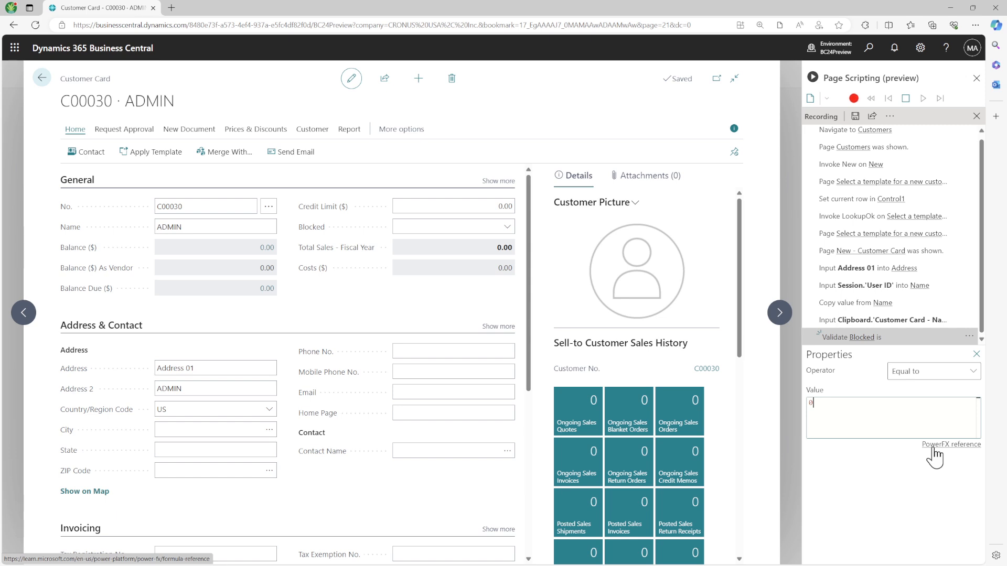
click(944, 376)
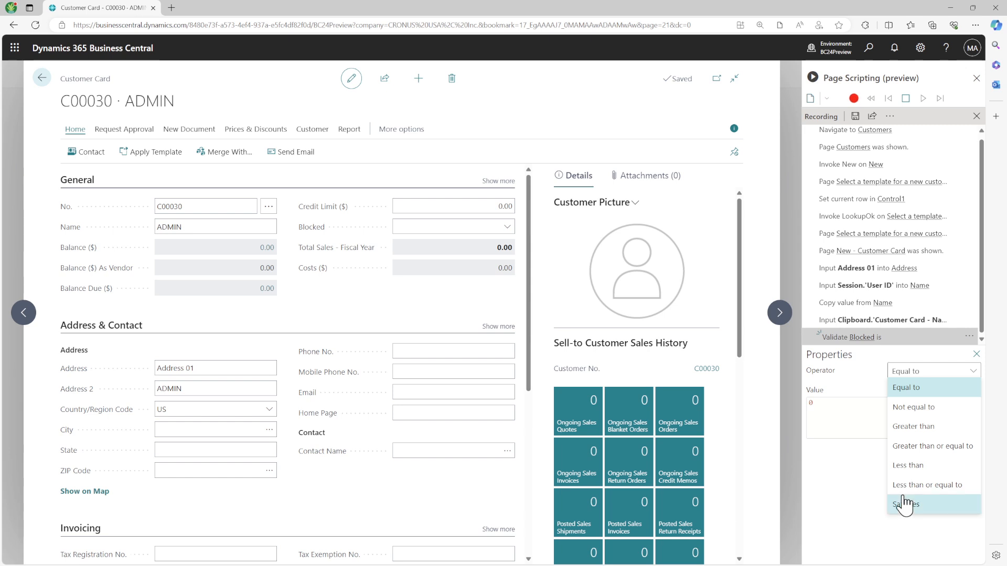
click(863, 409)
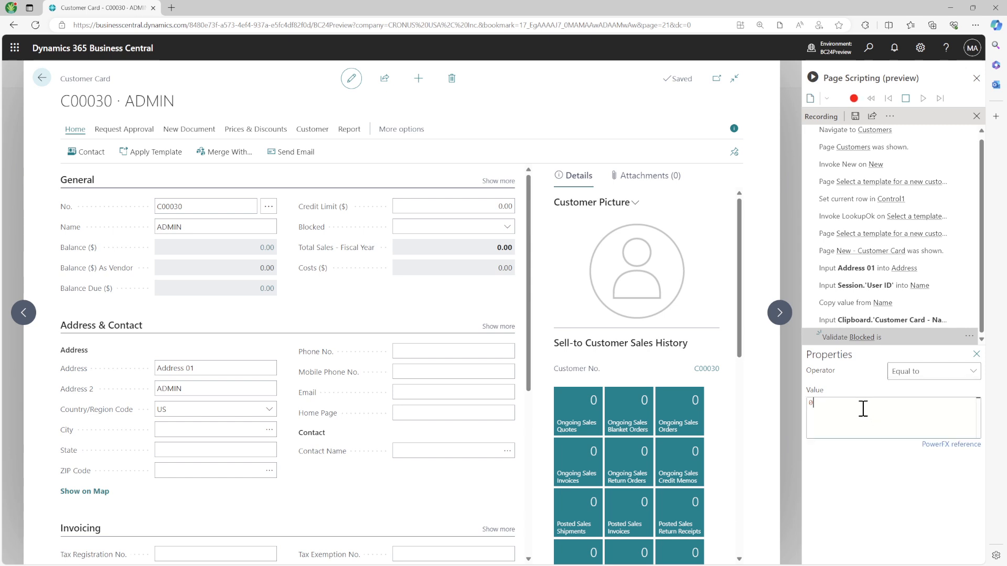
click(974, 355)
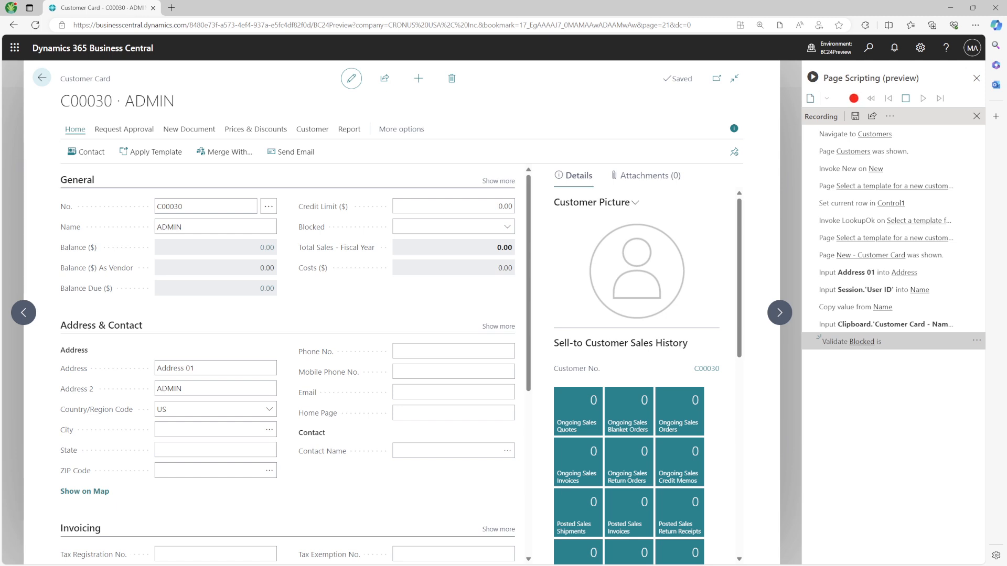
click(891, 118)
click(894, 390)
click(826, 98)
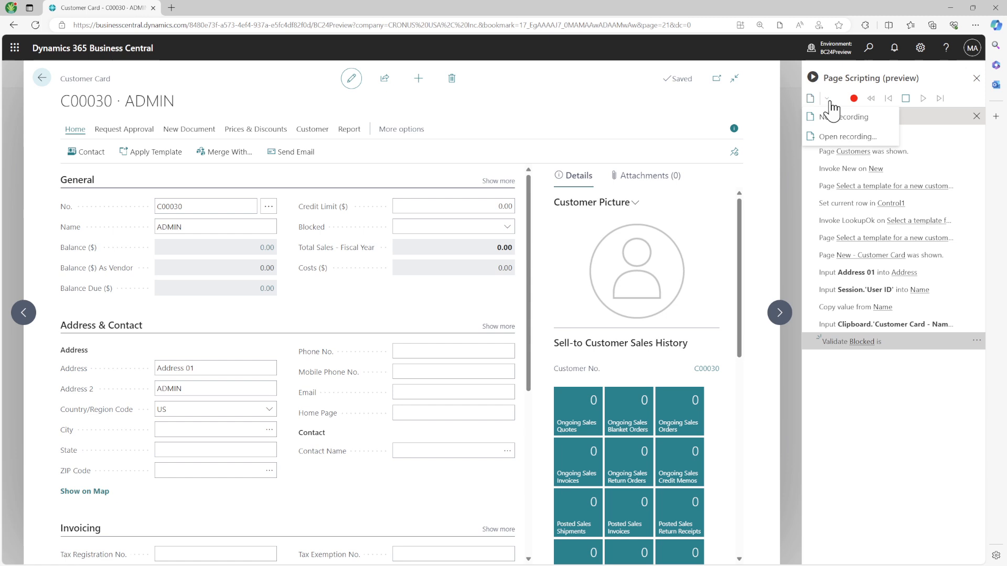
- Add conditional steps through Page Scripting for when the current value of Country/Region Code is US
click(915, 407)
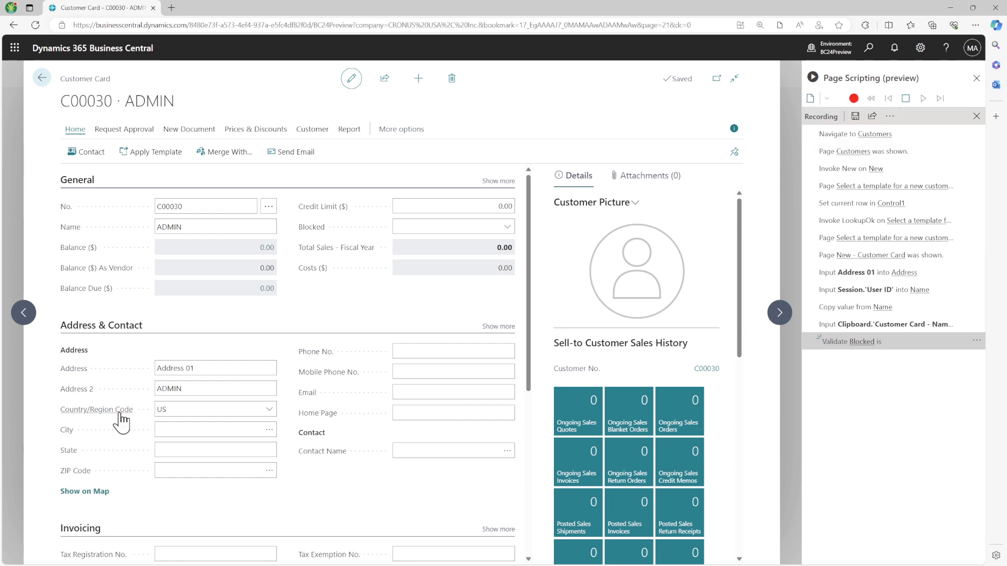
mouse_move(121, 419)
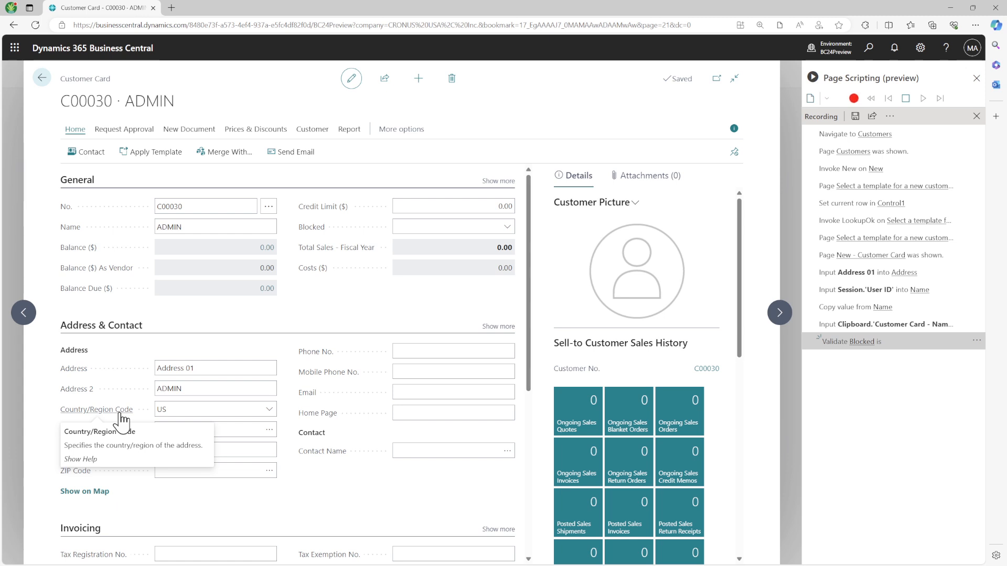
right_click(121, 419)
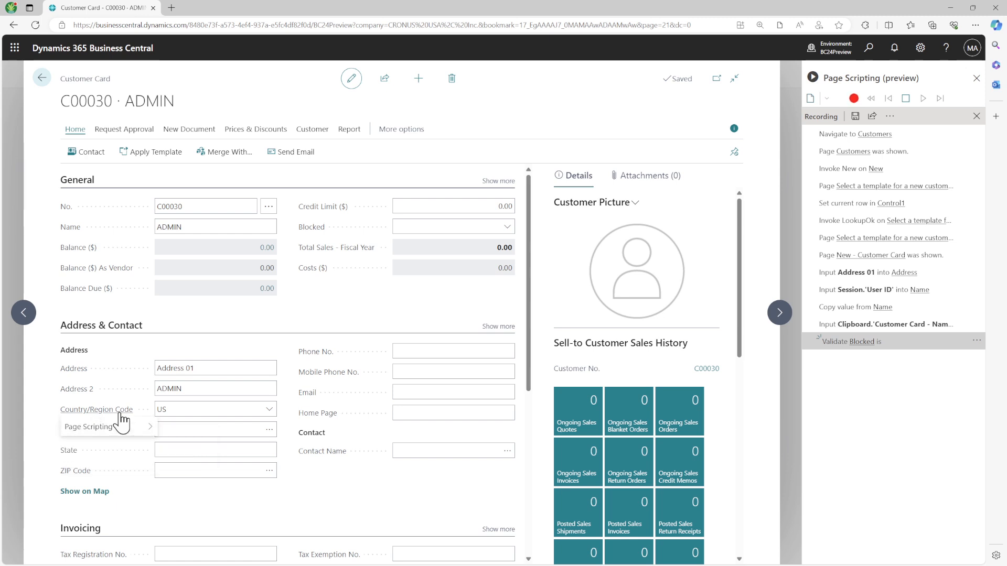
mouse_move(126, 435)
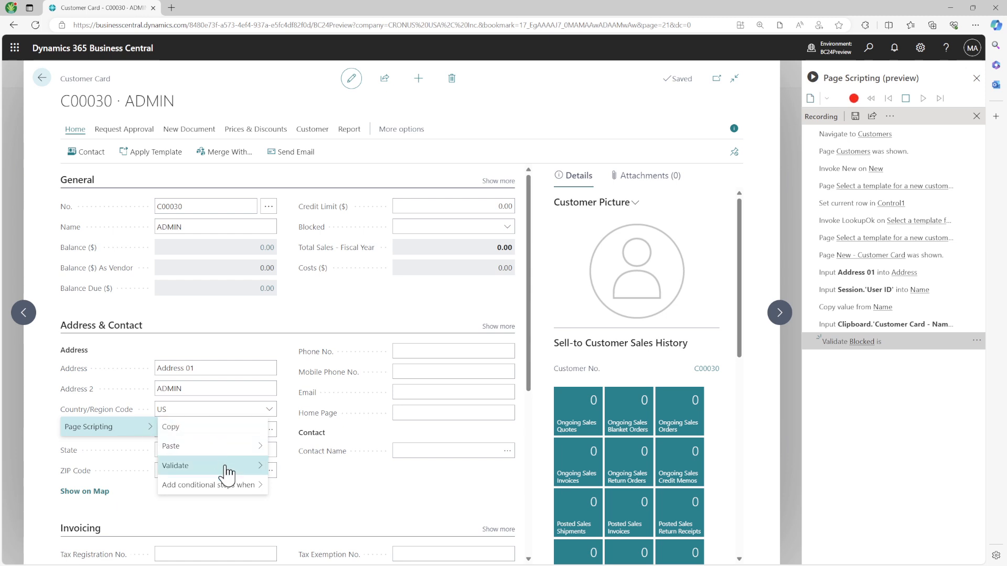
mouse_move(231, 490)
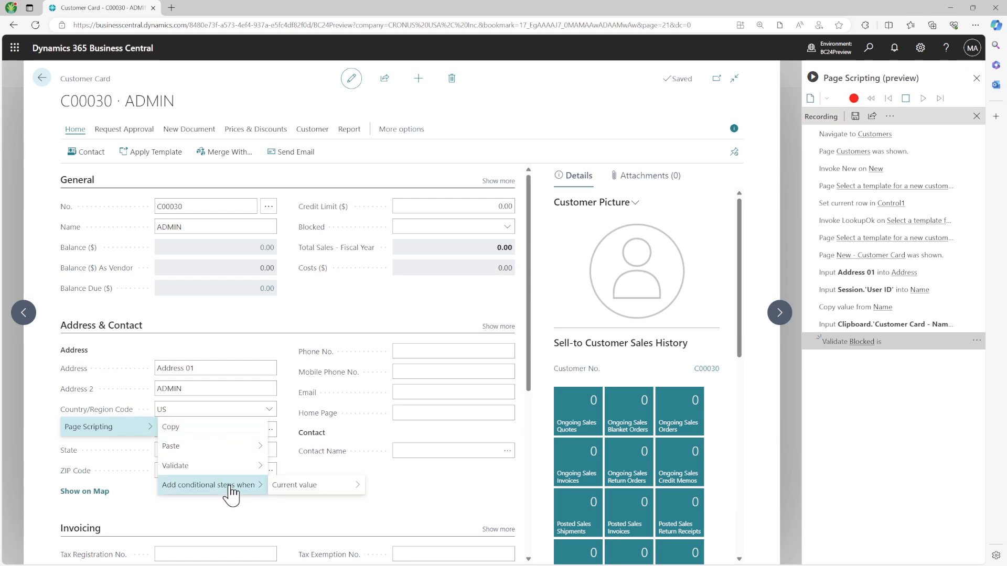
mouse_move(274, 486)
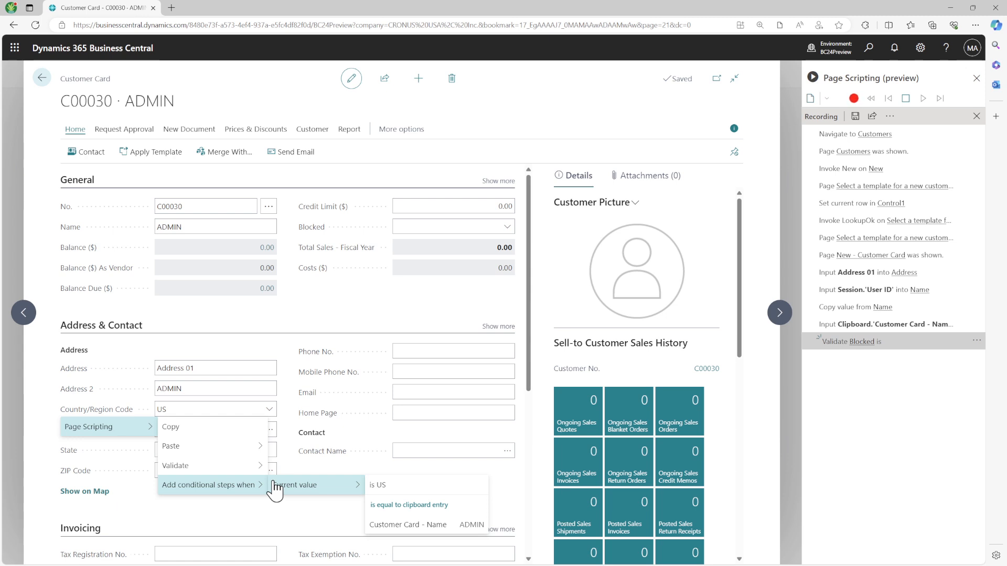
click(388, 485)
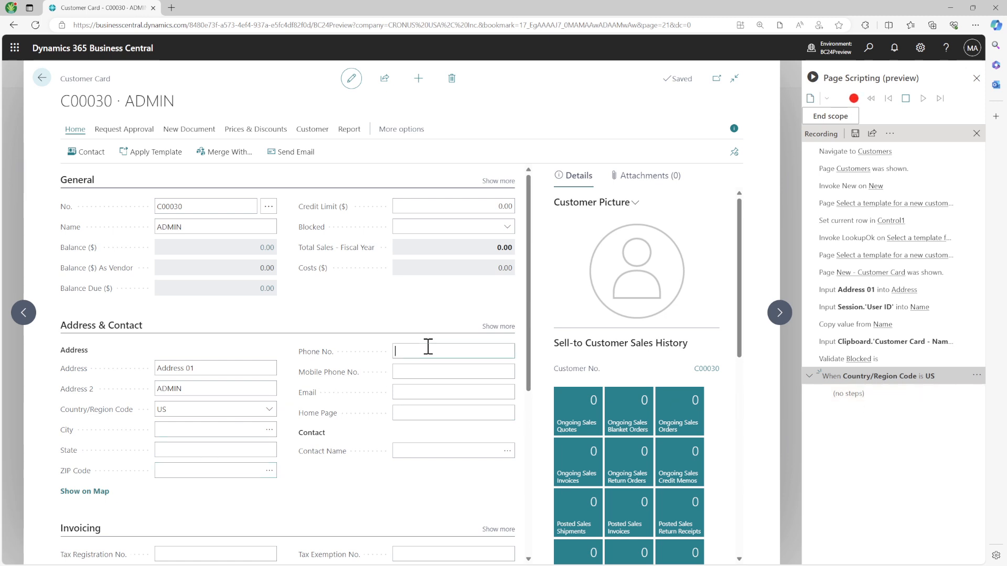
- Record entering a phone number in Phone No. within the conditional scope, and examine the recorded input's properties
text(12345678)
click(885, 418)
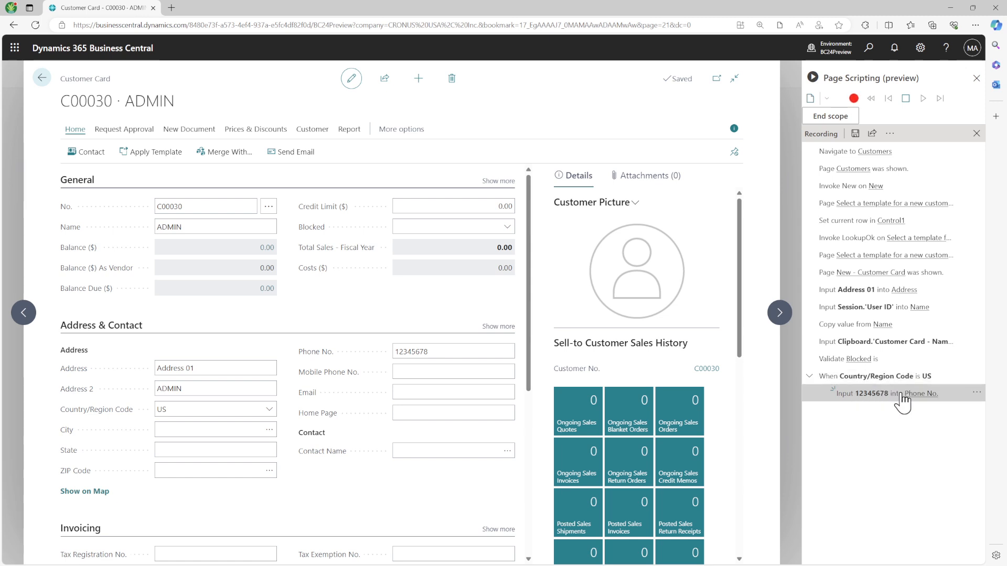
click(975, 393)
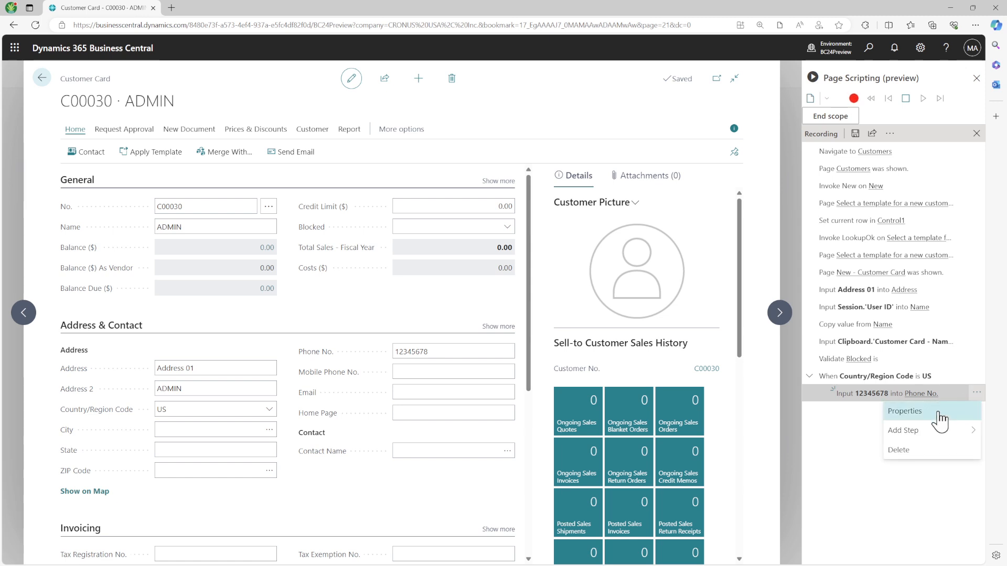
click(905, 411)
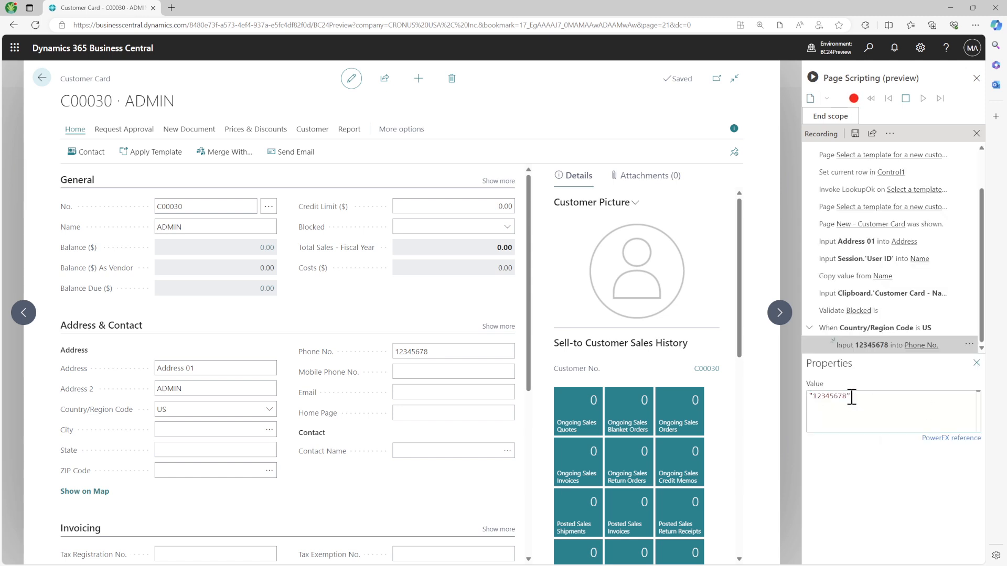
click(976, 363)
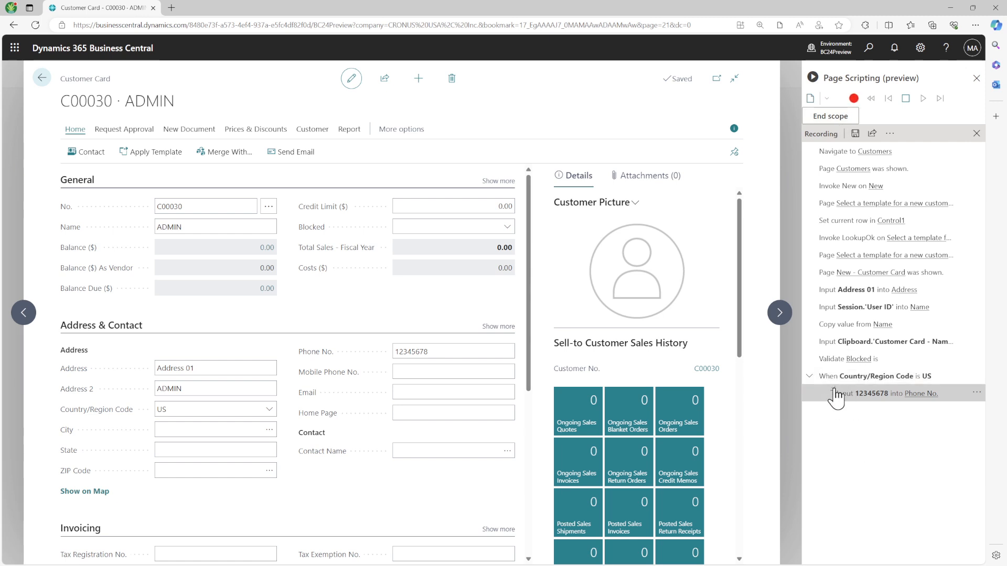
- End the scope of the Country/Region Code condition, then collapse and expand its block in the recording
click(834, 122)
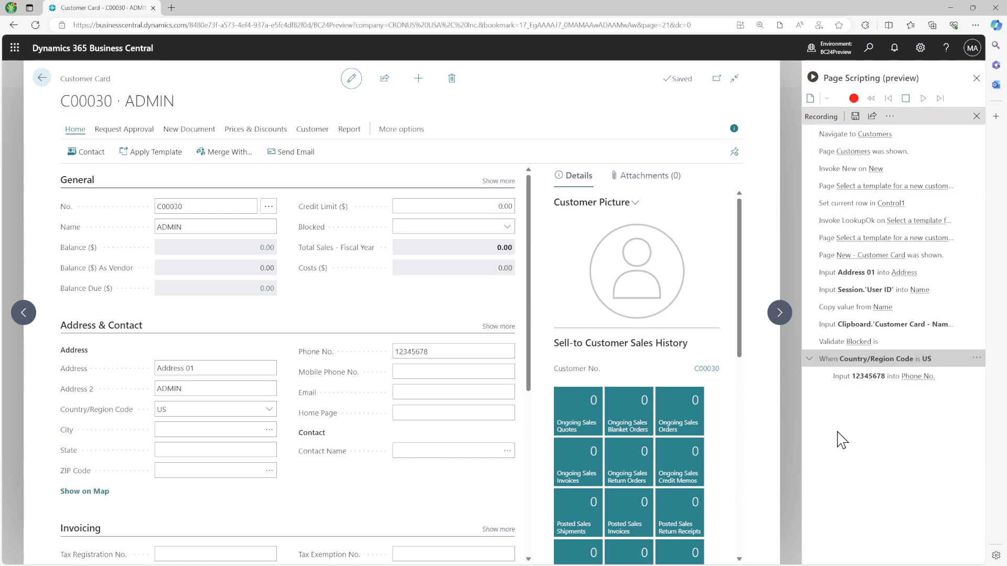
click(810, 359)
click(809, 359)
- Paste the session's User ID into the customer's Home Page field through Page Scripting
mouse_move(316, 419)
right_click(337, 419)
mouse_move(349, 431)
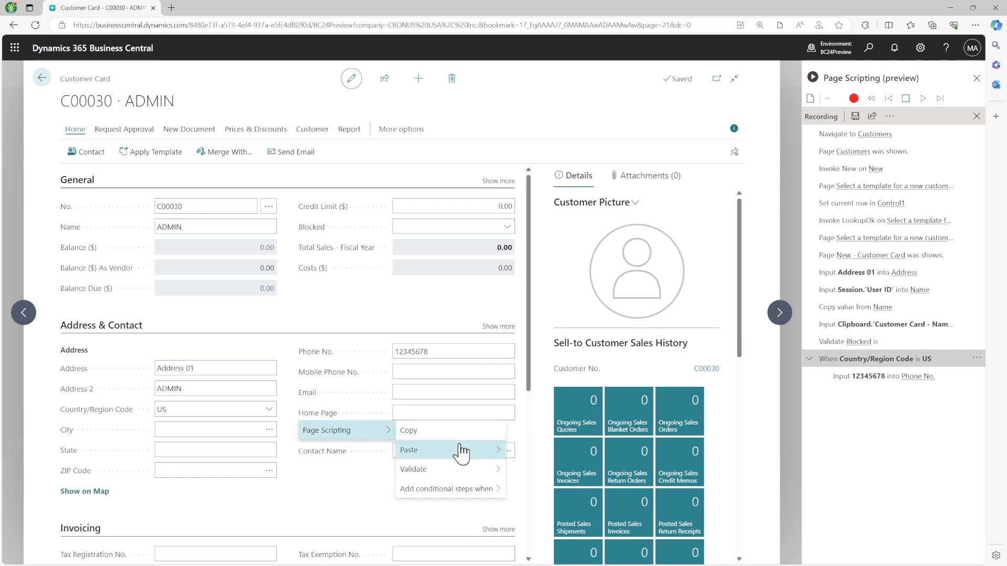
mouse_move(460, 451)
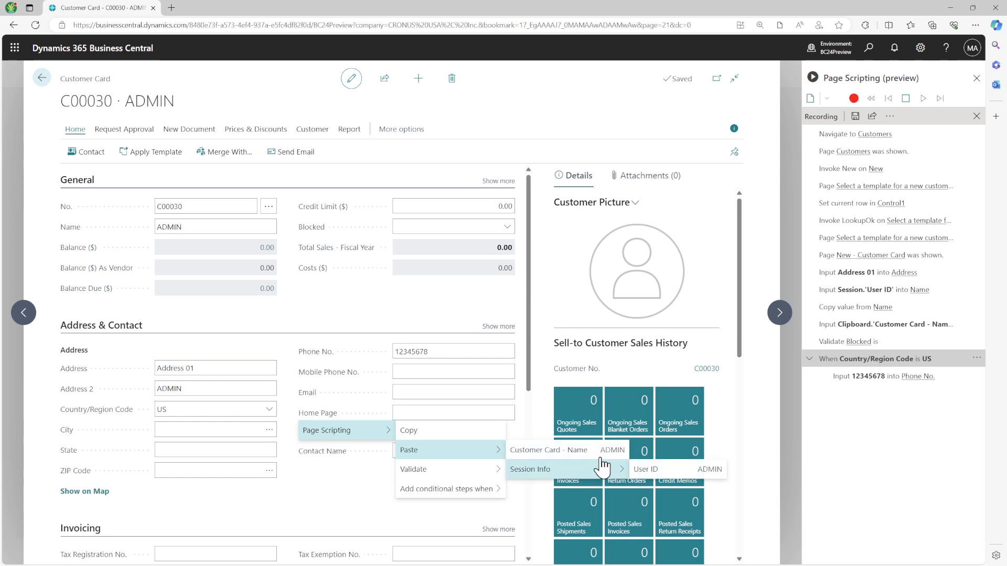
click(674, 477)
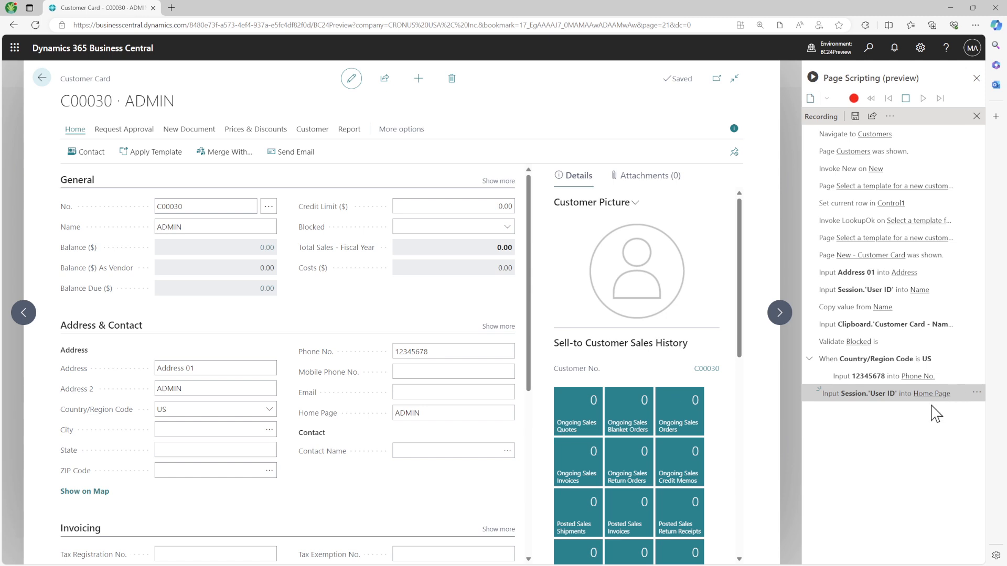
click(976, 395)
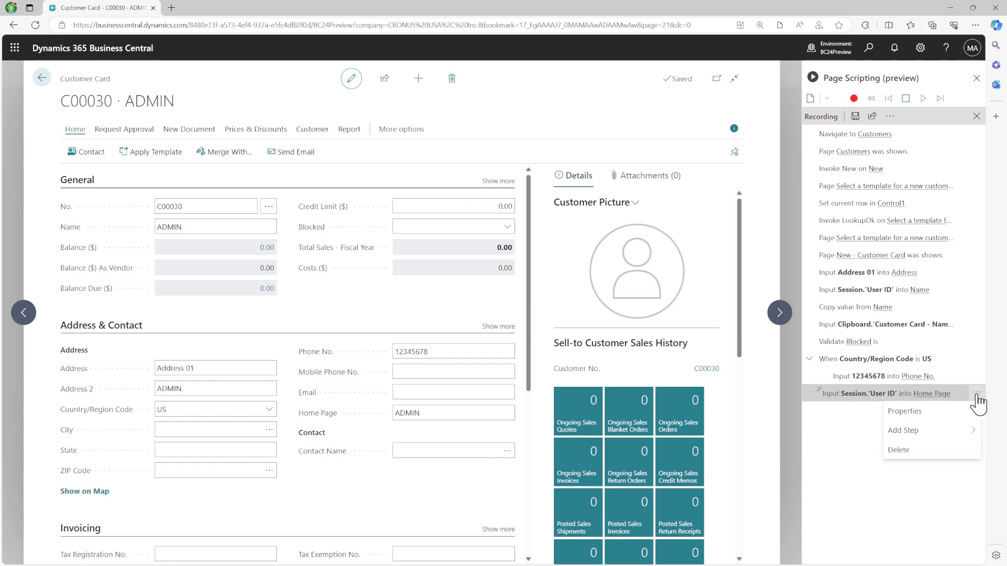
click(949, 418)
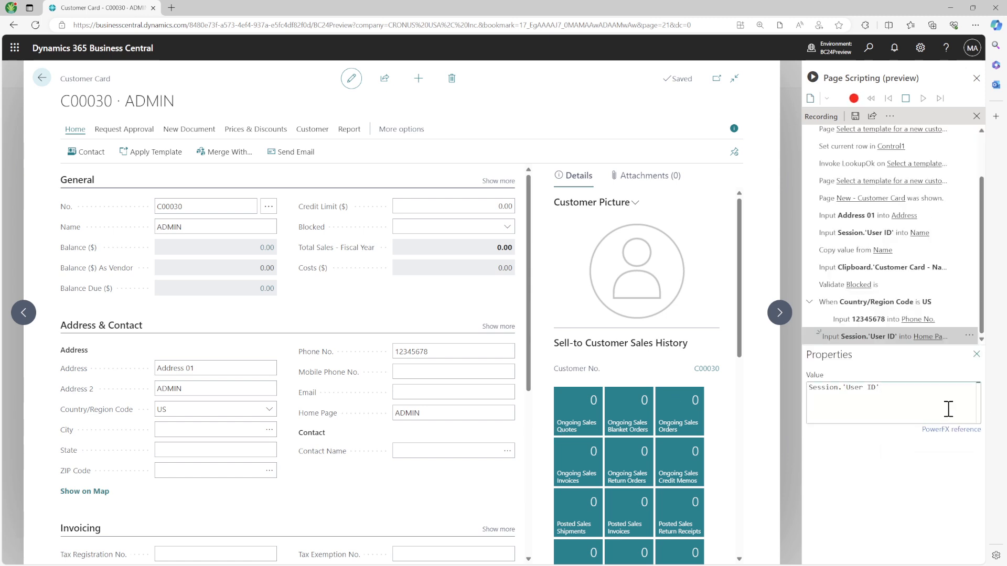
click(948, 409)
key(Home)
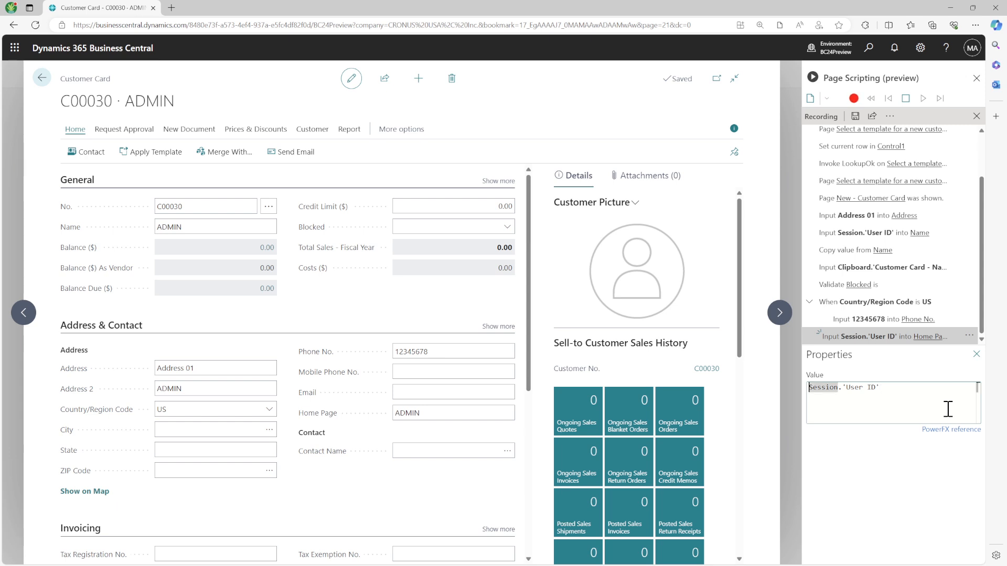
text("www)
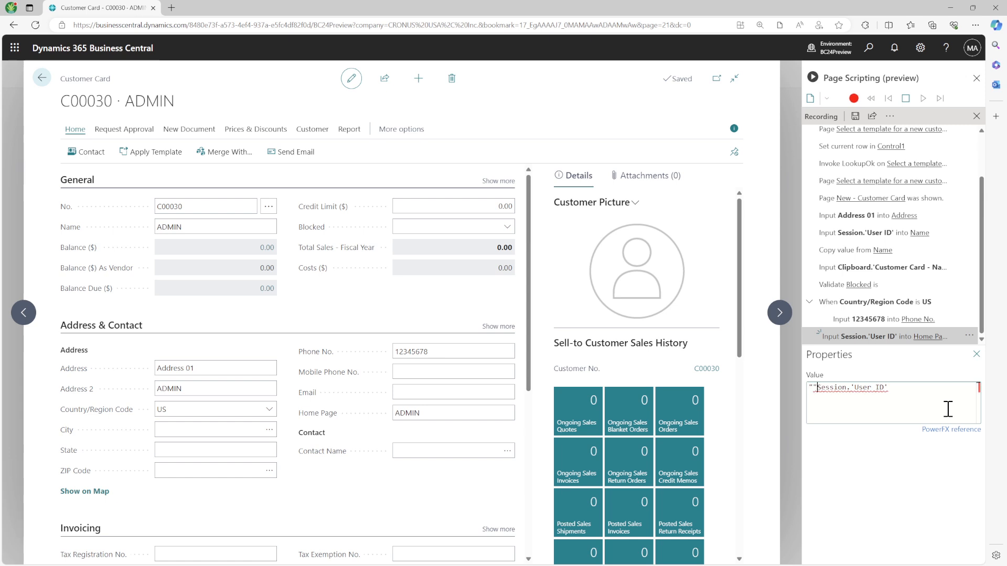
text(")
key(Left)
text(.)
key(Right)
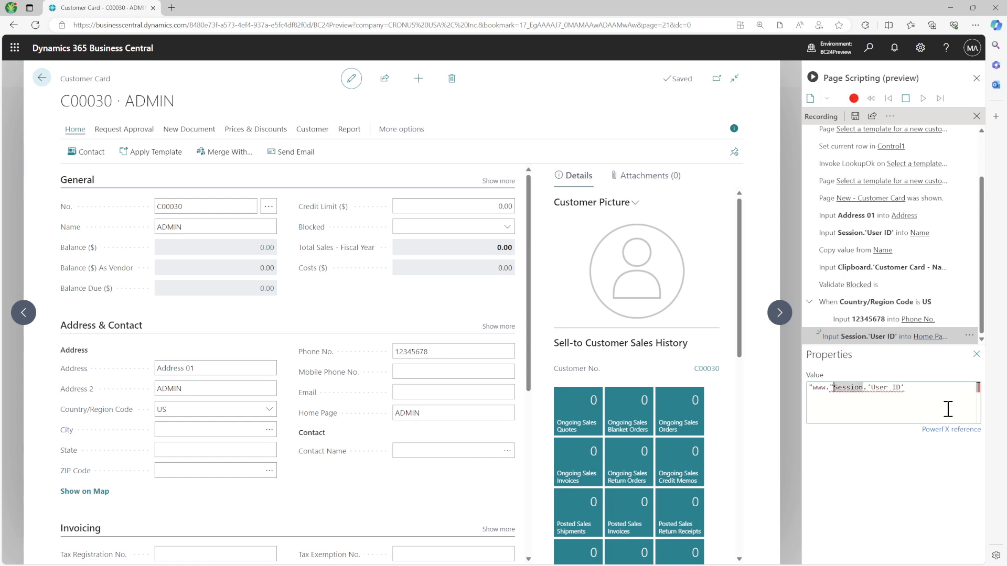
text(&)
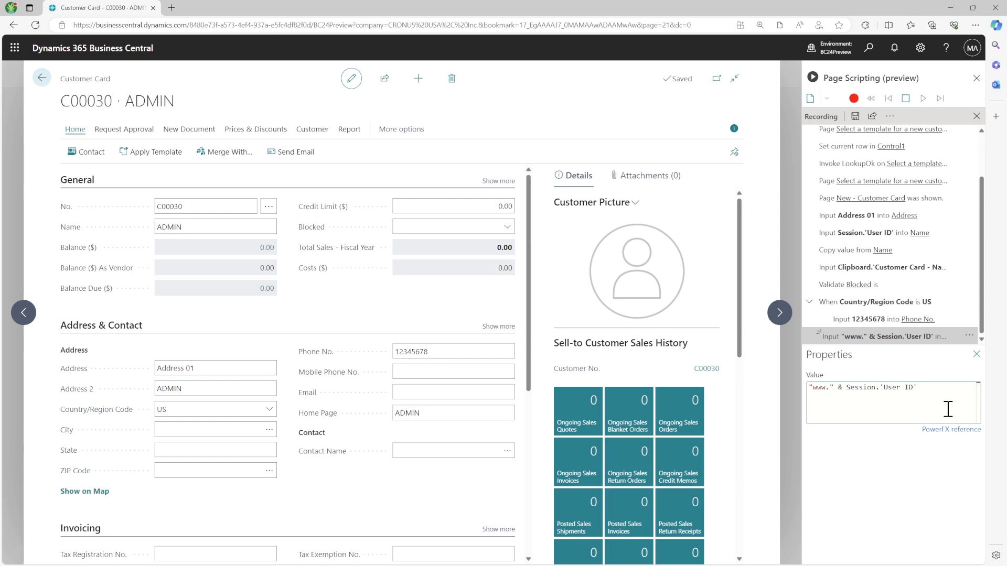
key(End)
text(& ".com")
click(975, 355)
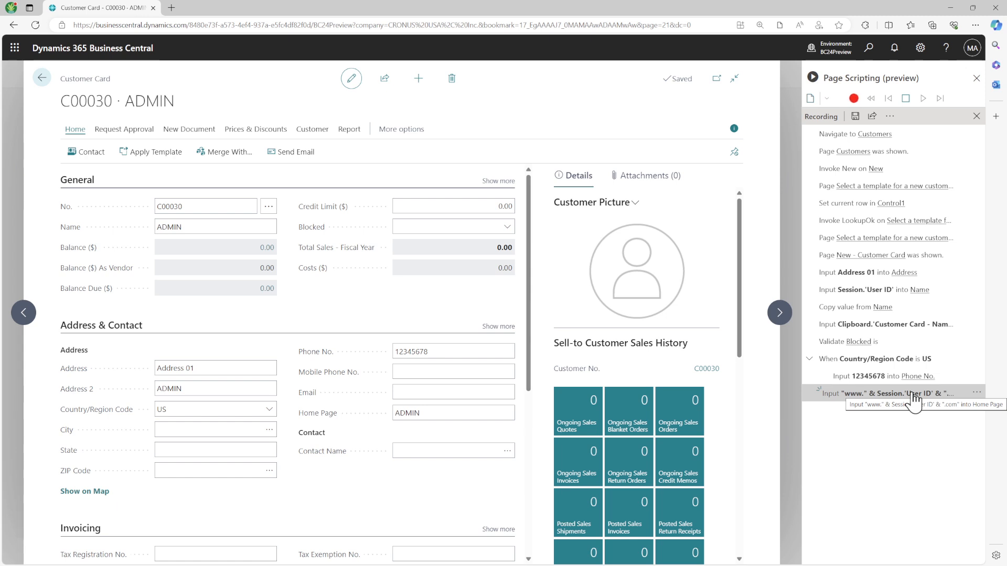
right_click(88, 375)
mouse_move(105, 388)
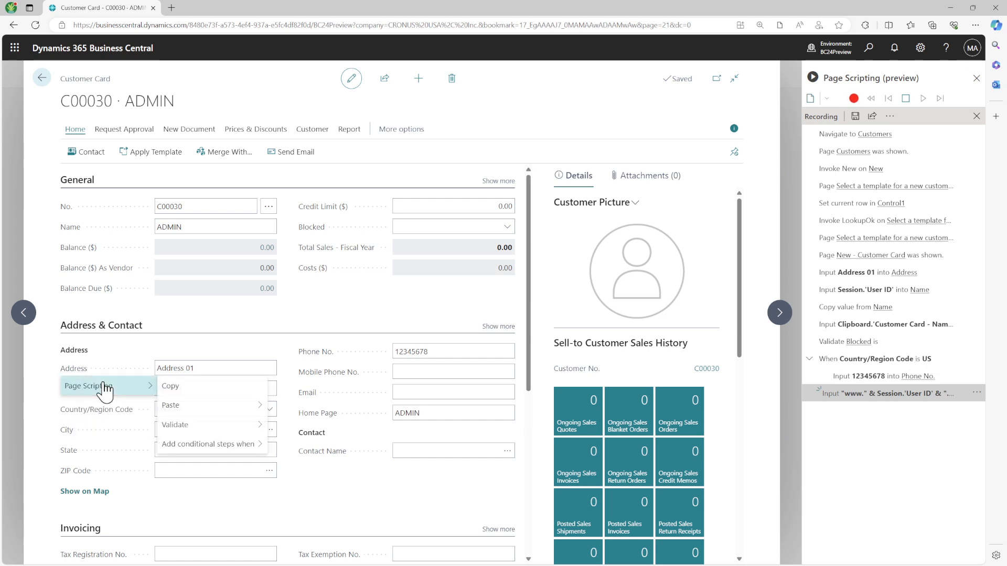
mouse_move(234, 414)
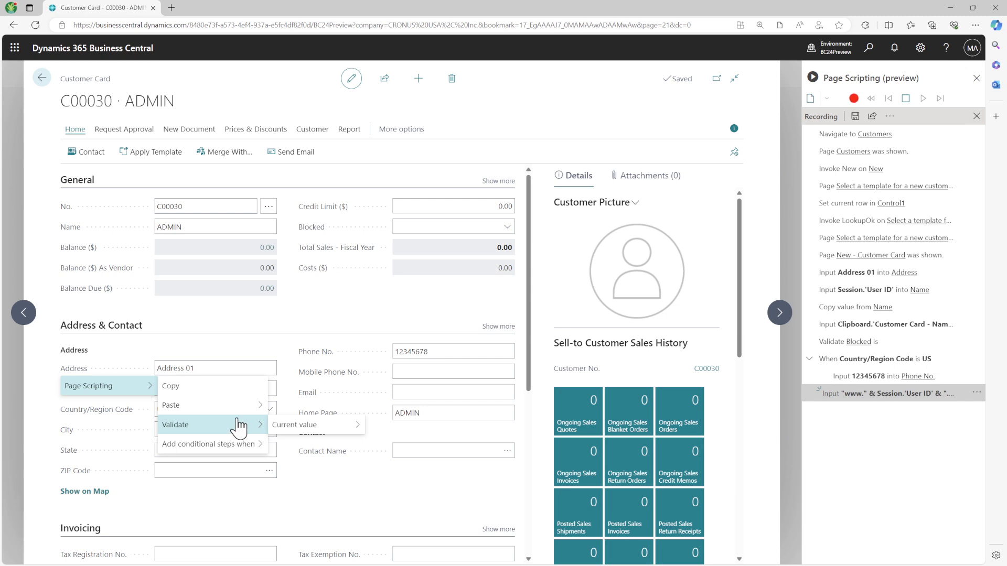
mouse_move(237, 450)
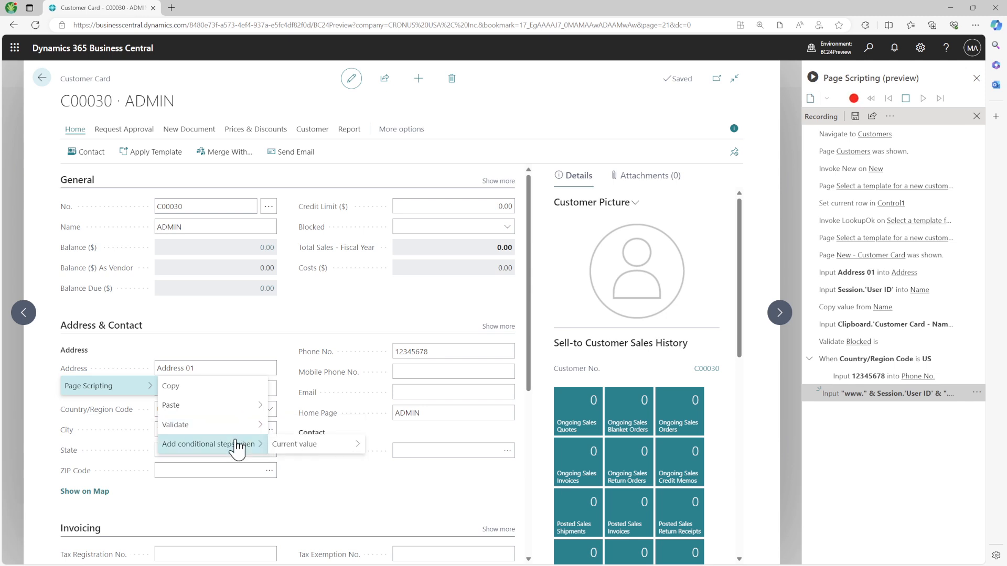
click(898, 445)
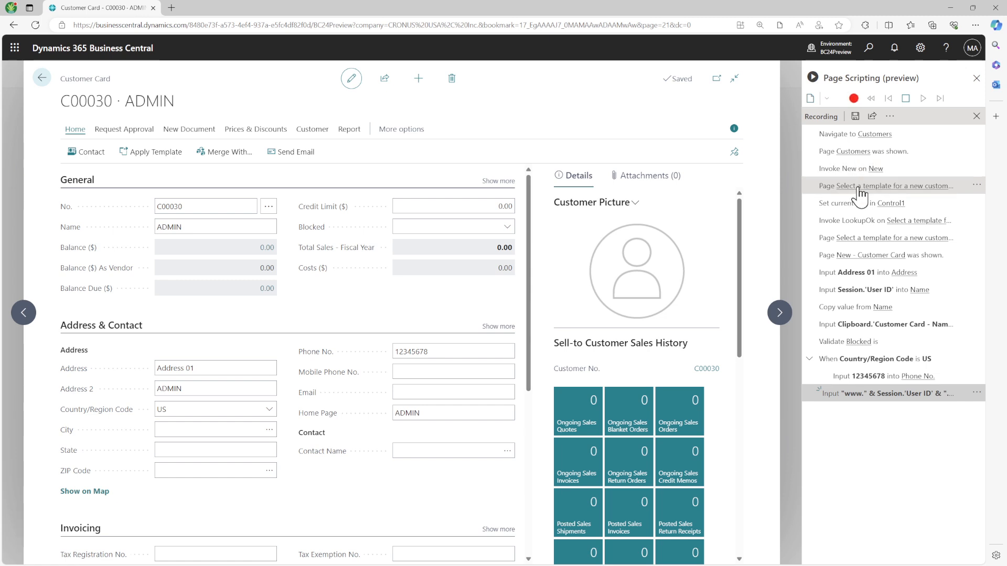
- Make the recorded "Select a template for a new customer" page optional and expand its block of steps
click(977, 186)
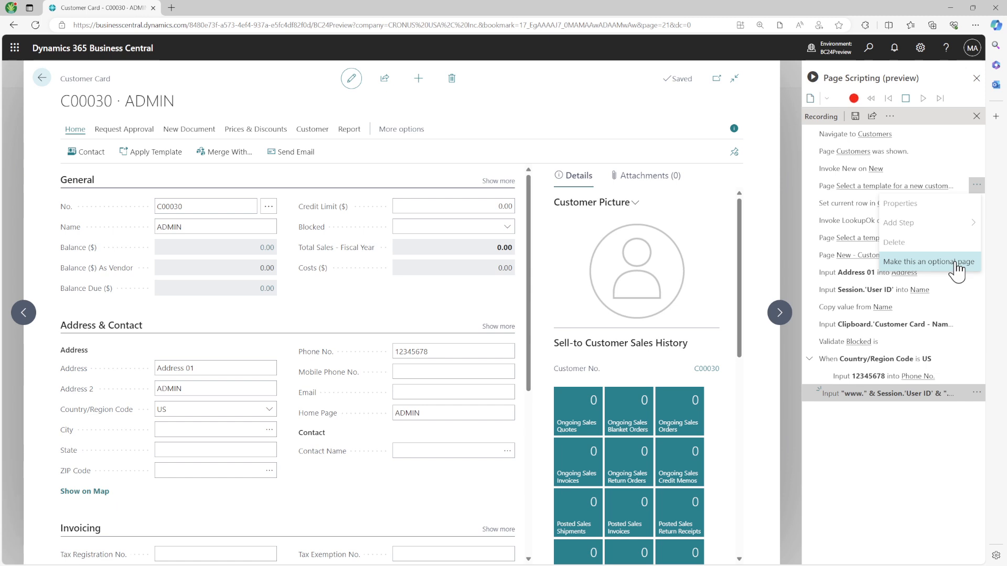
click(957, 268)
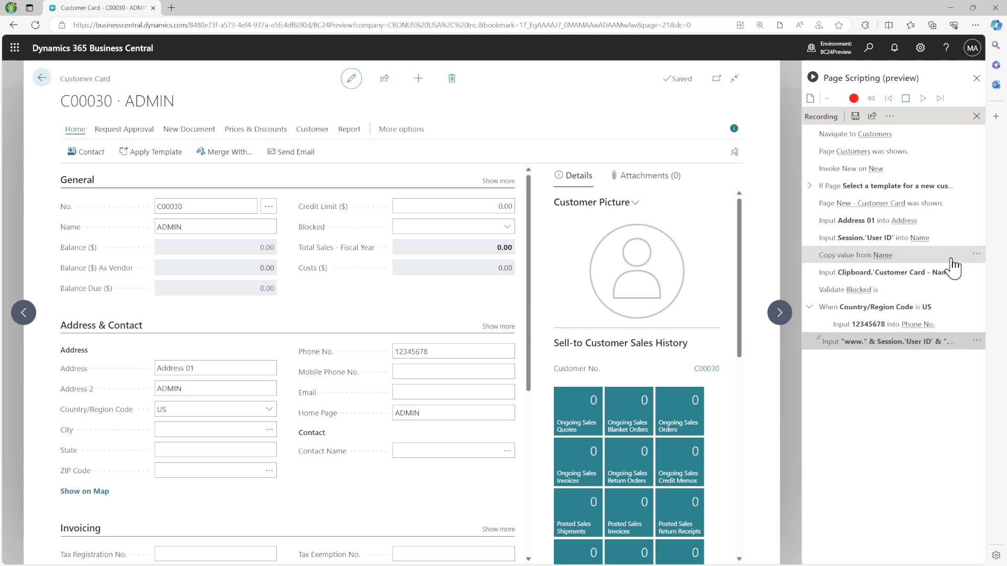
click(809, 187)
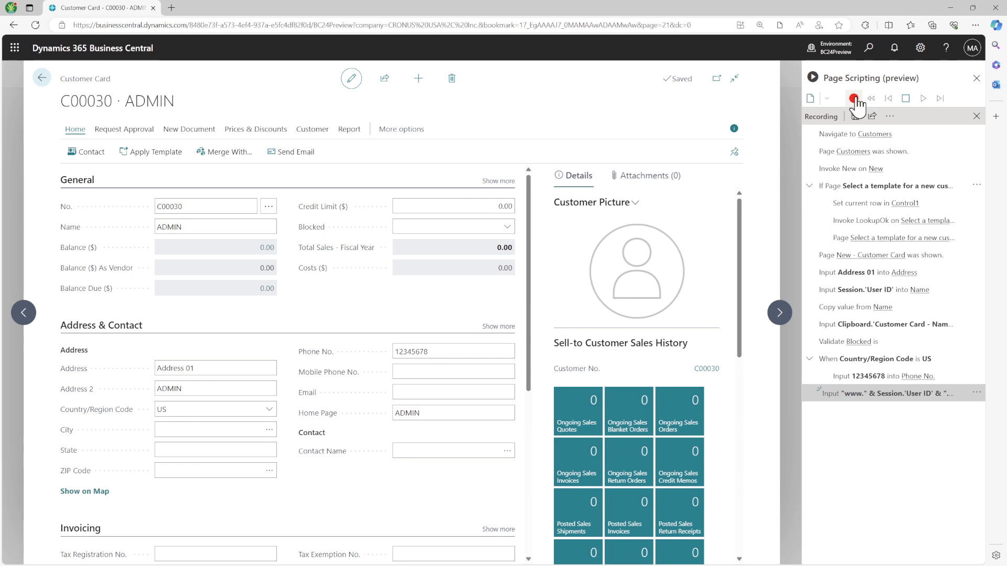
- Stop the page script recording and return from the customer card to the home page
click(910, 100)
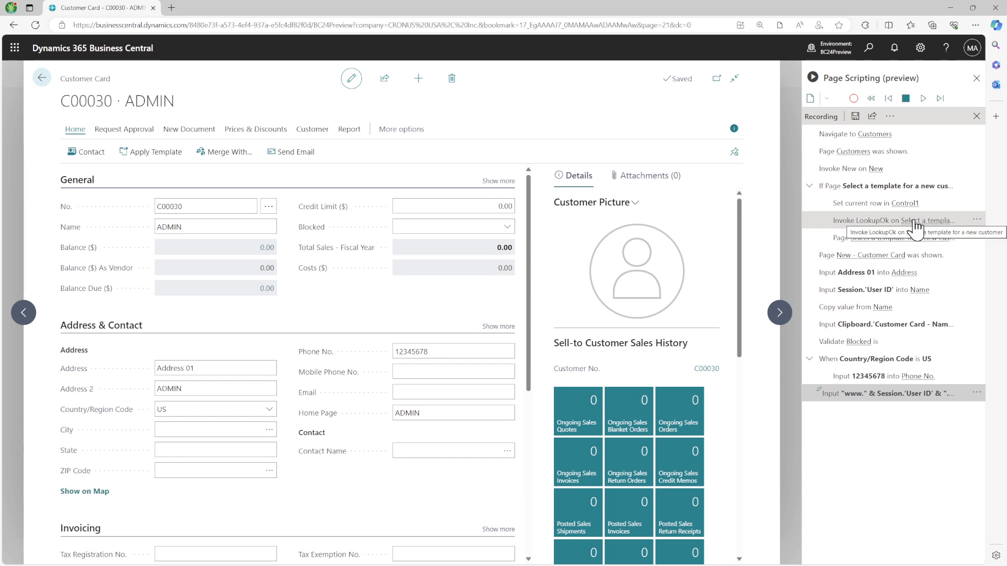
click(42, 79)
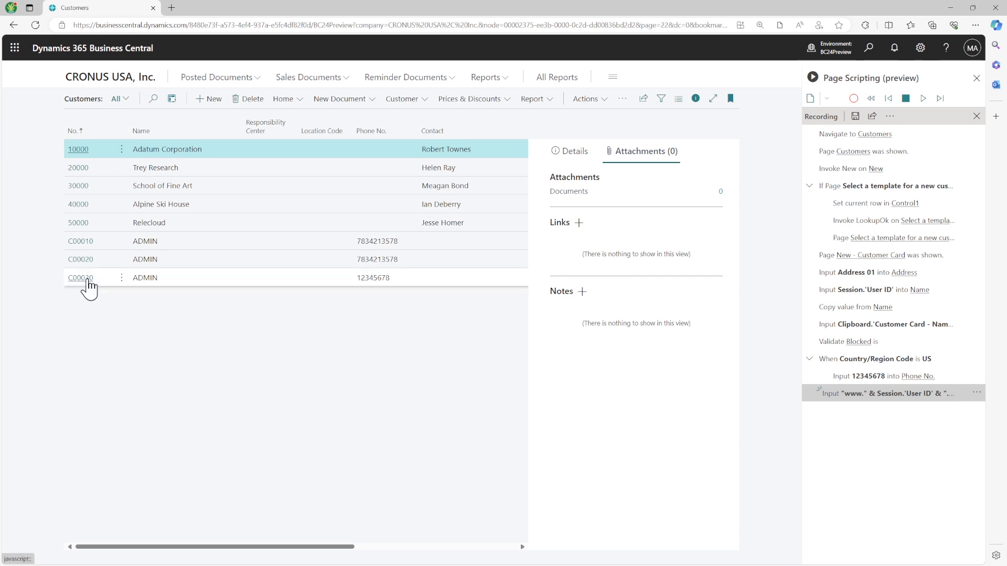
click(82, 80)
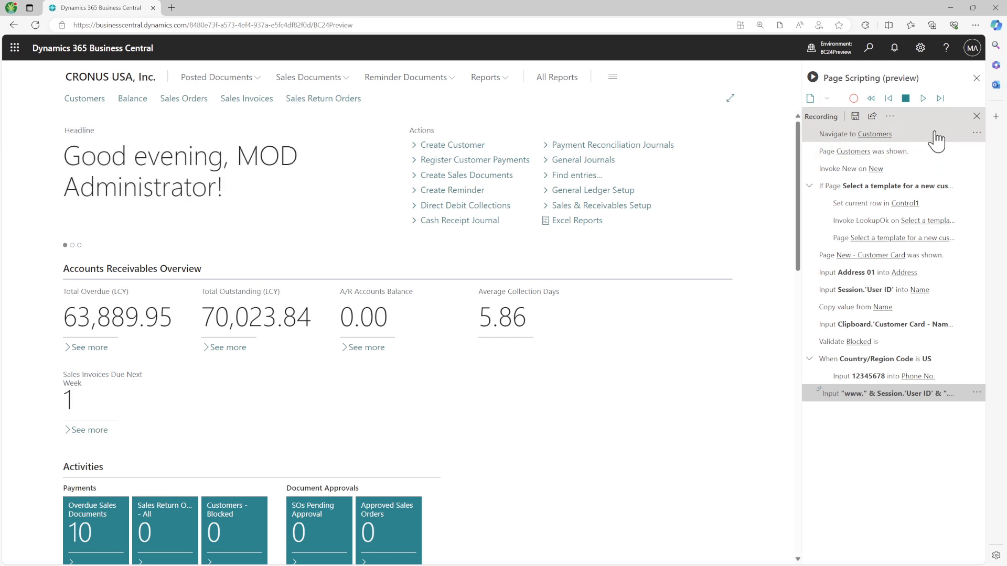
- Run the recorded page script only up to its "Navigate to Customers" step
click(977, 135)
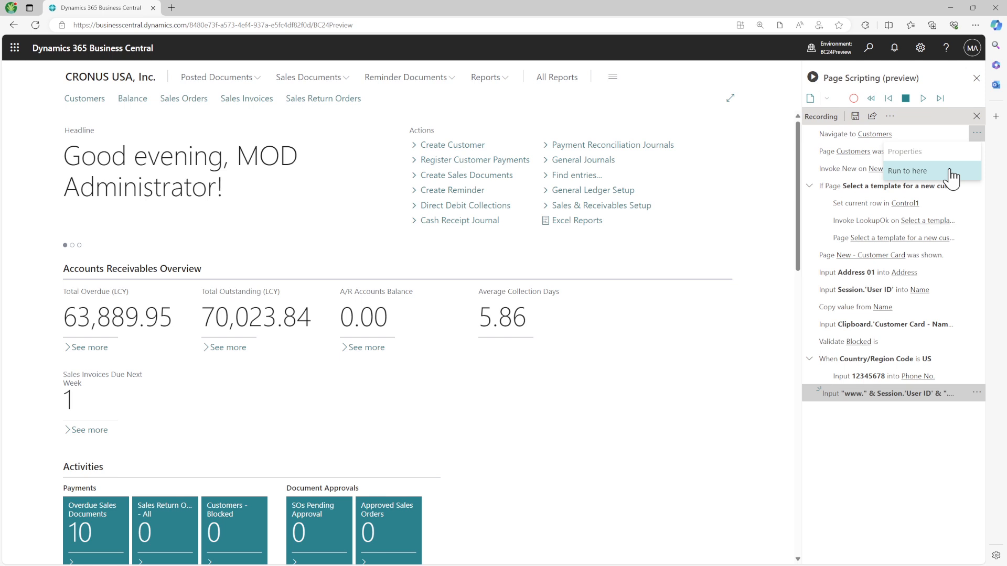
click(950, 172)
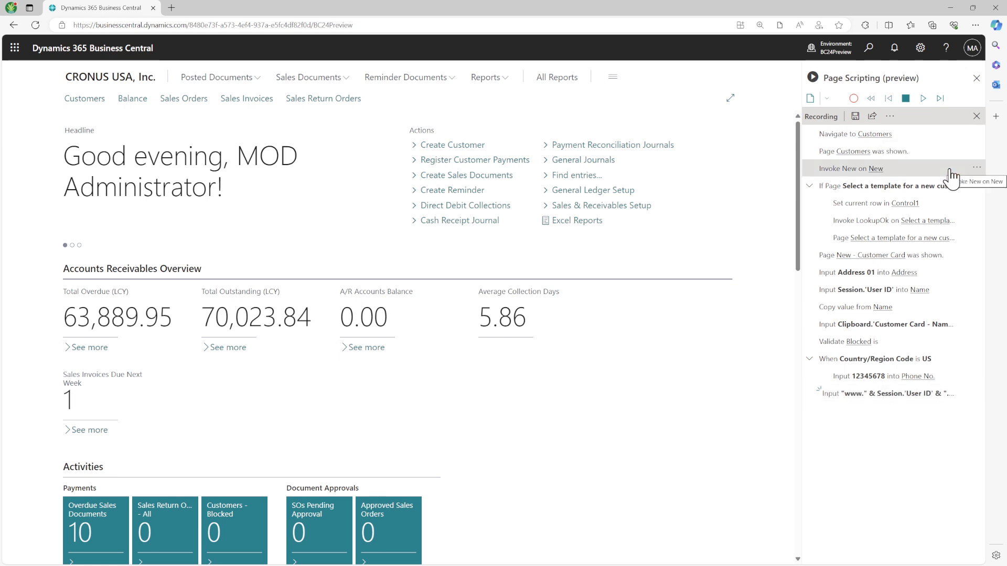
click(977, 133)
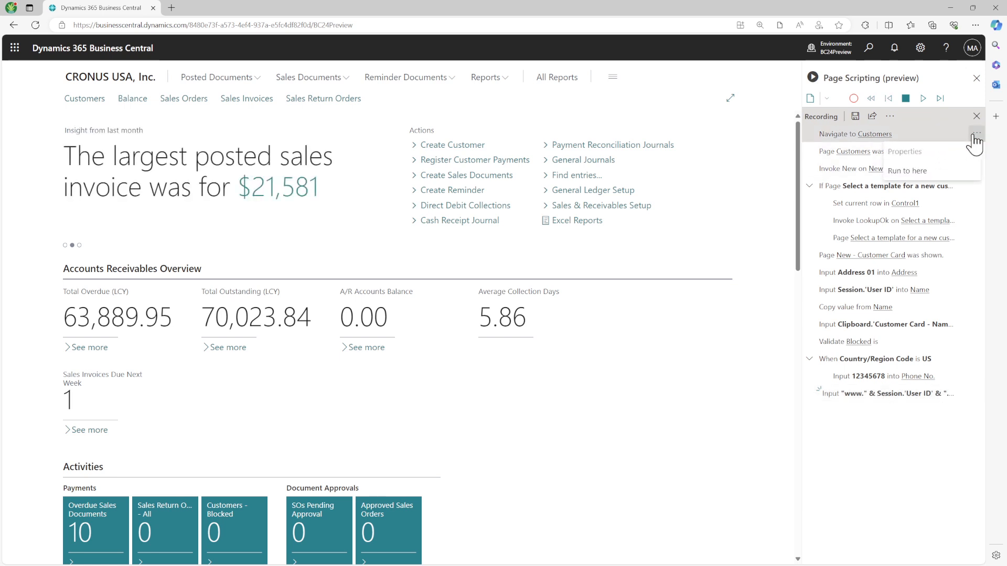
click(927, 173)
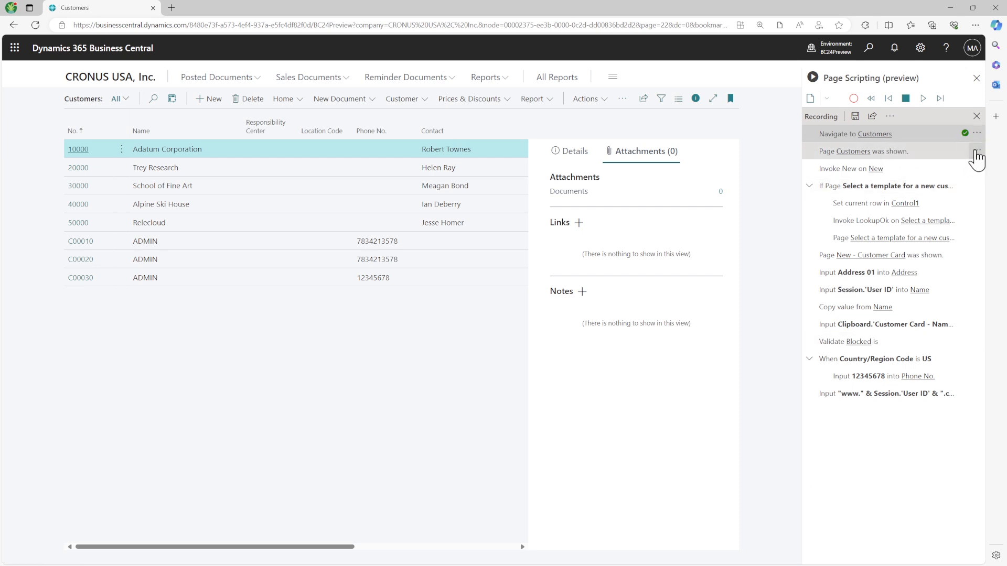
click(976, 153)
click(976, 153)
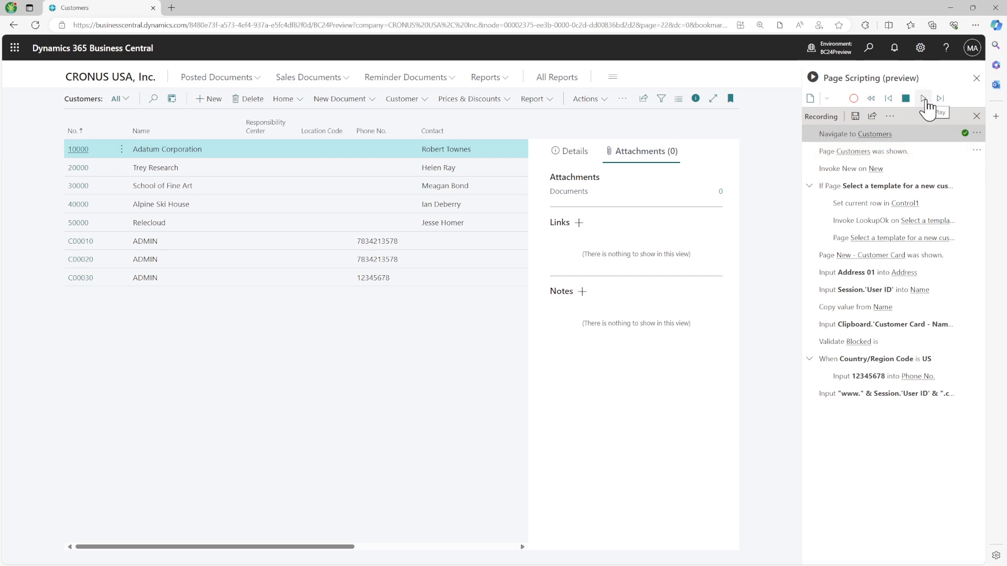
- Play back the page script to its end and review the created customer card down to the Payments section
click(922, 99)
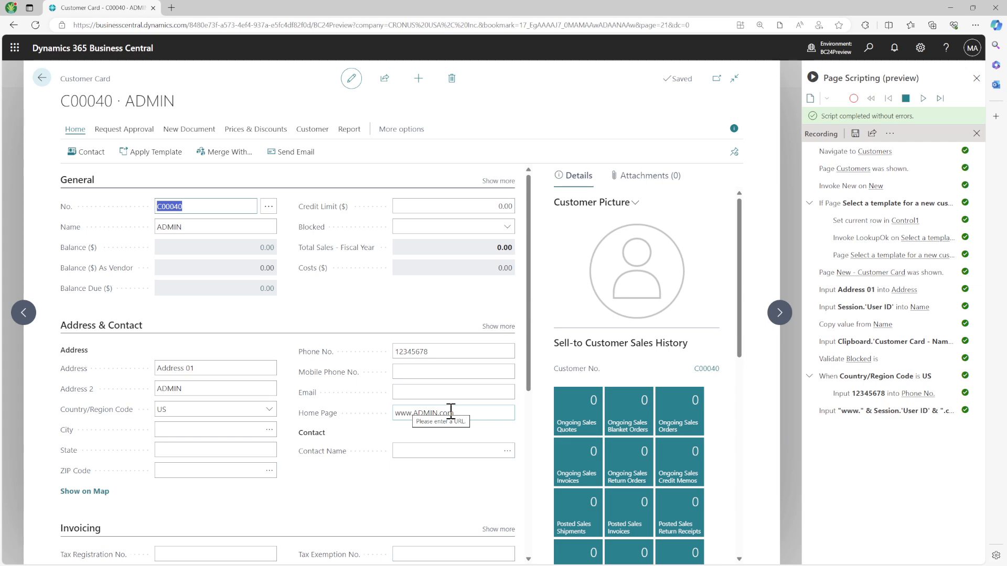
scroll(452, 408, down, 5)
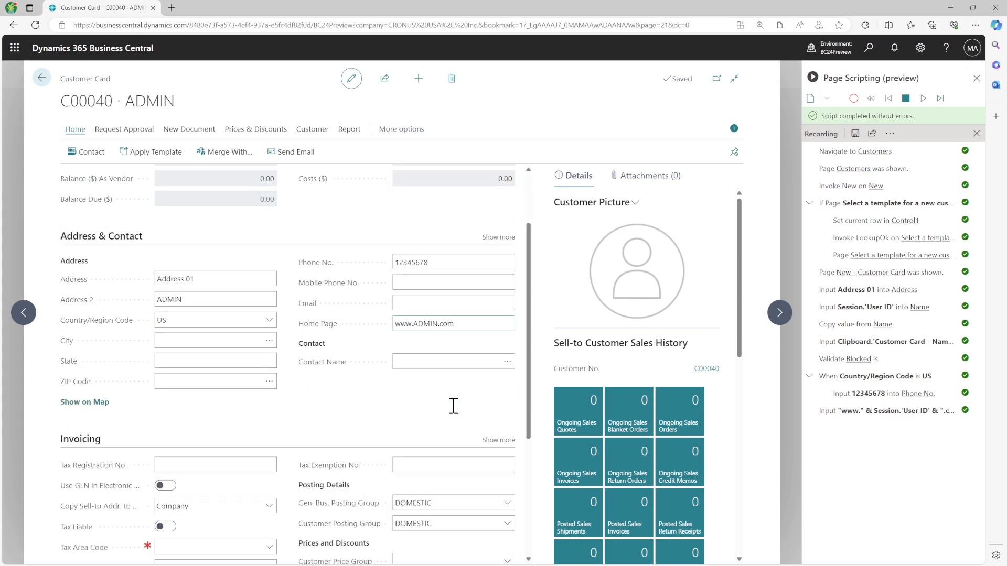
scroll(454, 407, down, 1)
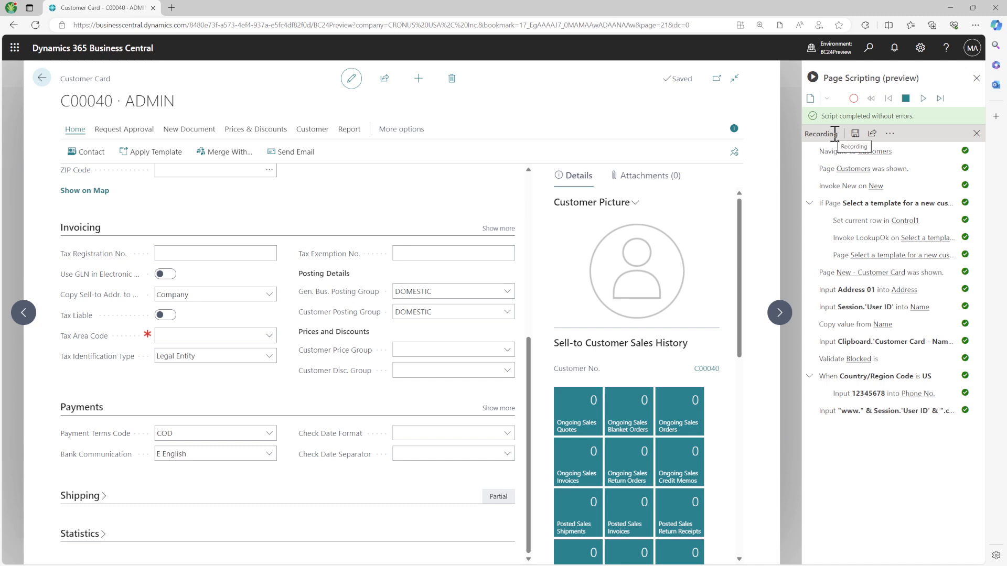
- Save the recording to the Desktop under the file name 123, accepting the sensitive data notice
click(855, 135)
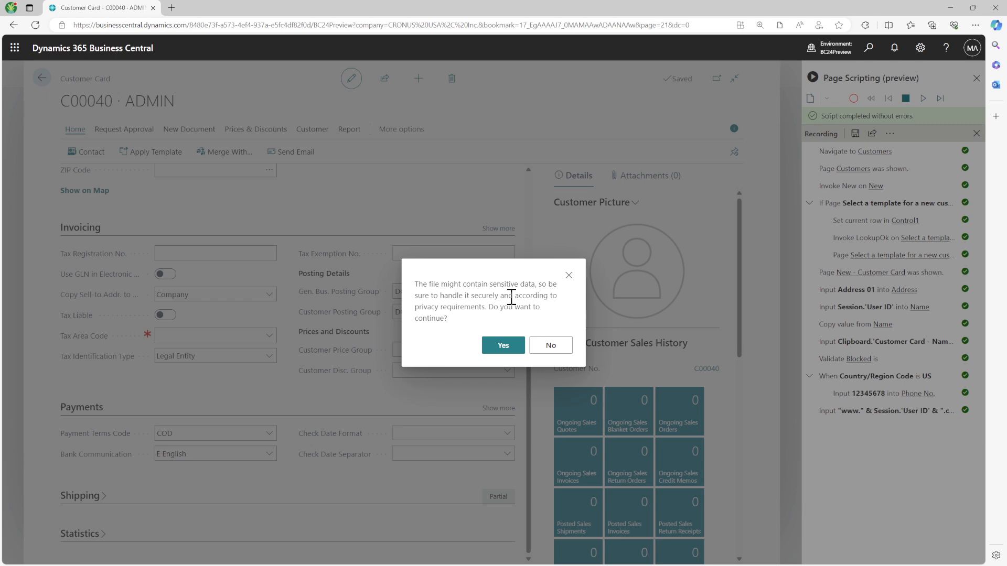
click(503, 346)
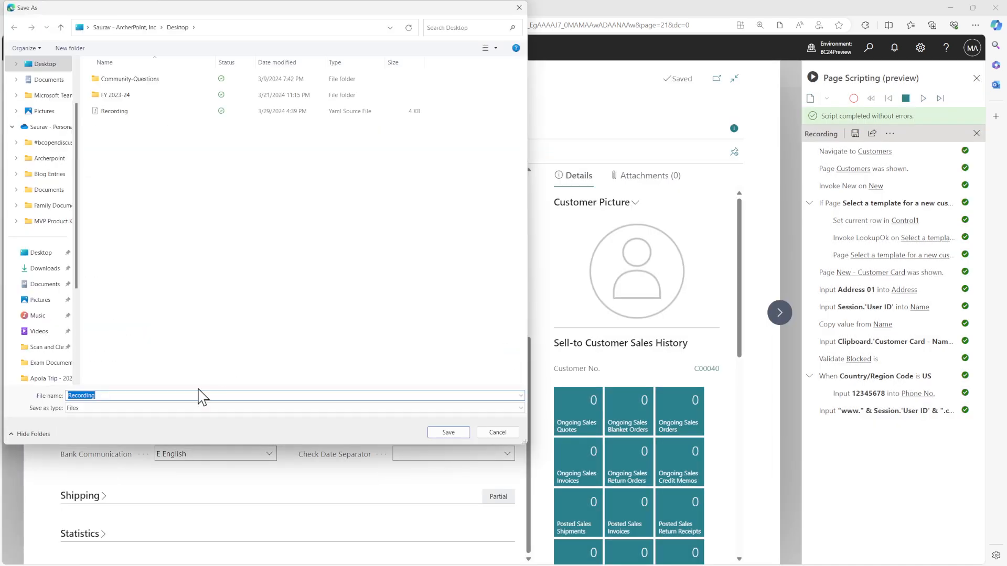
text(YT)
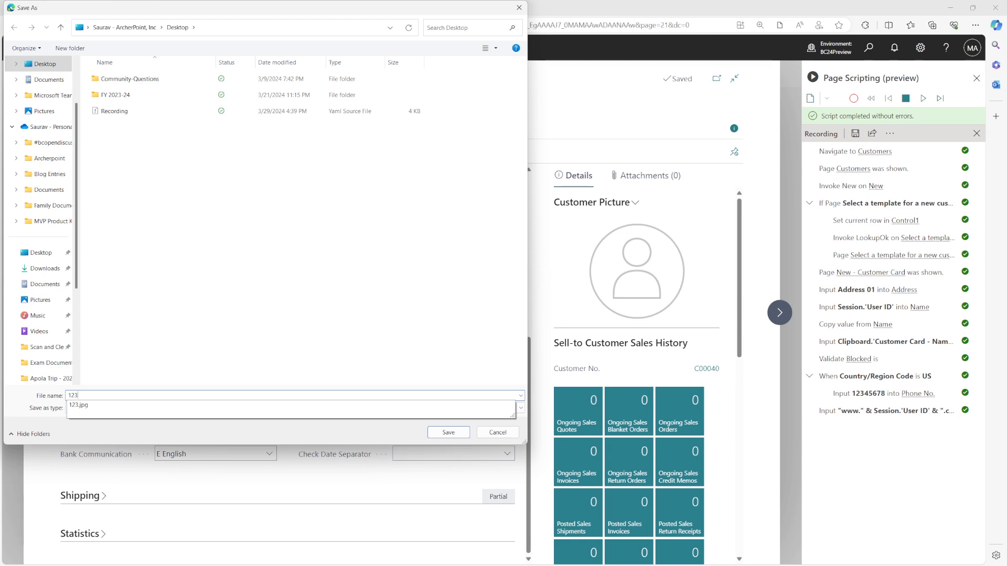
key(Return)
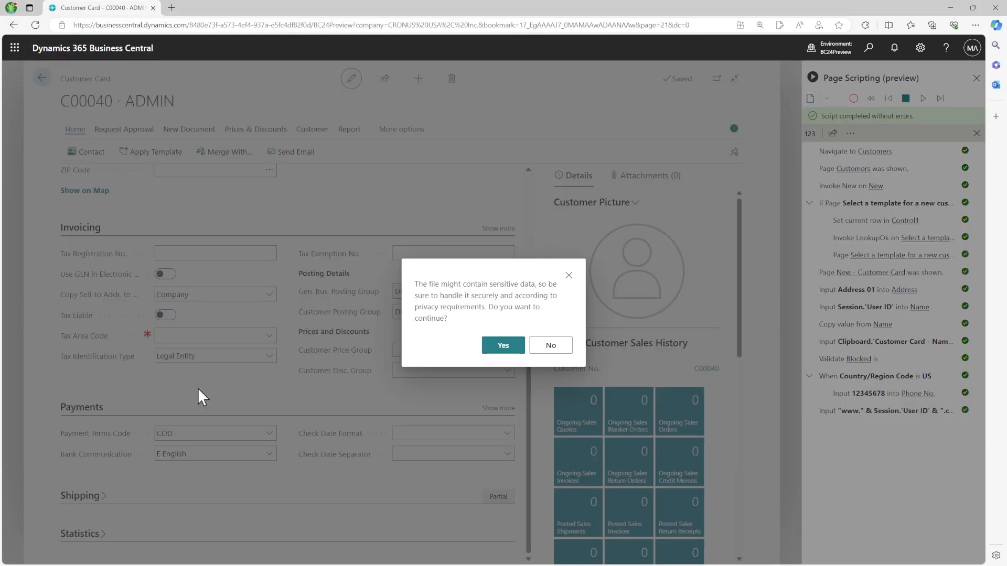
click(506, 347)
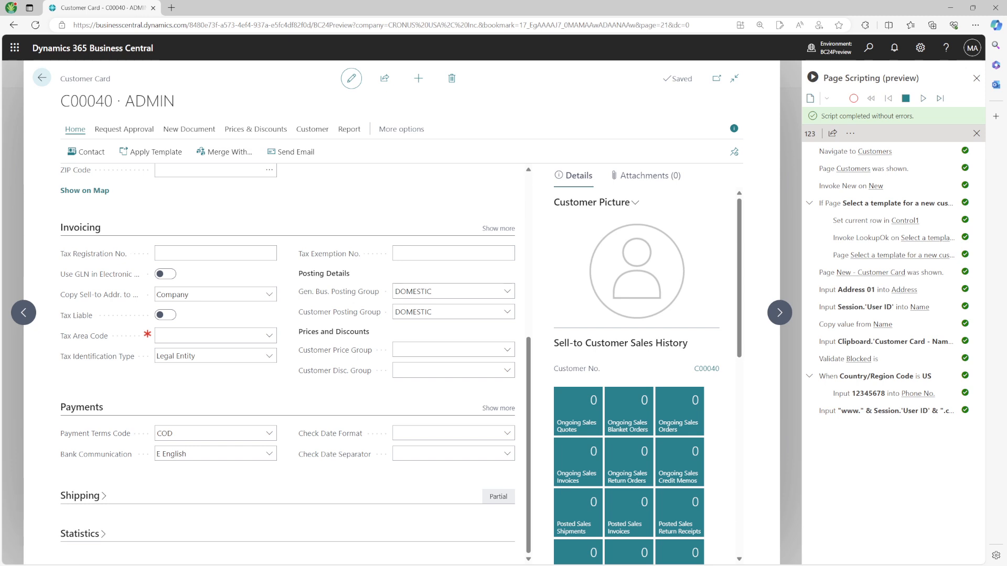
- Copy the share link of recording 123 and open the recording's properties
click(833, 134)
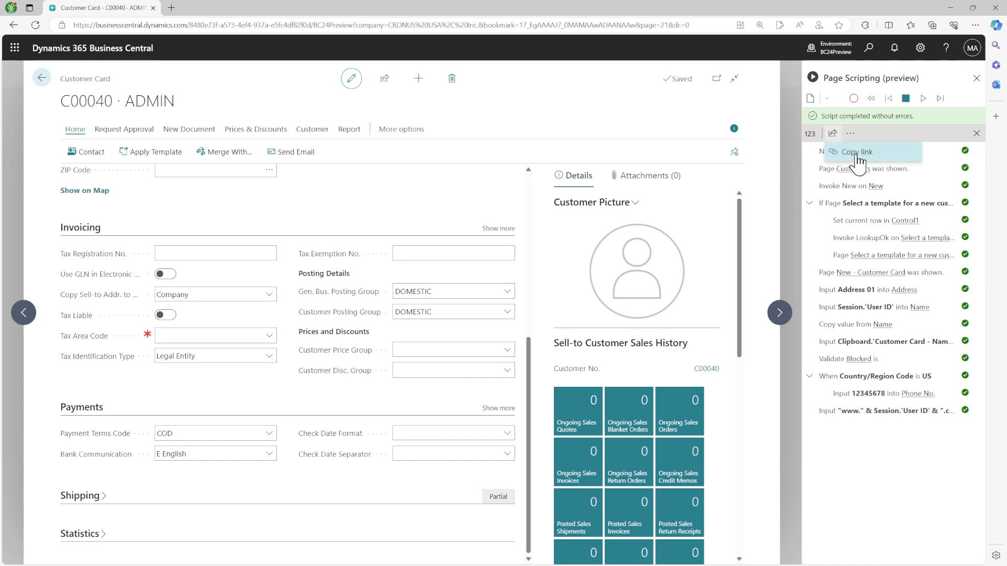
click(858, 152)
click(849, 133)
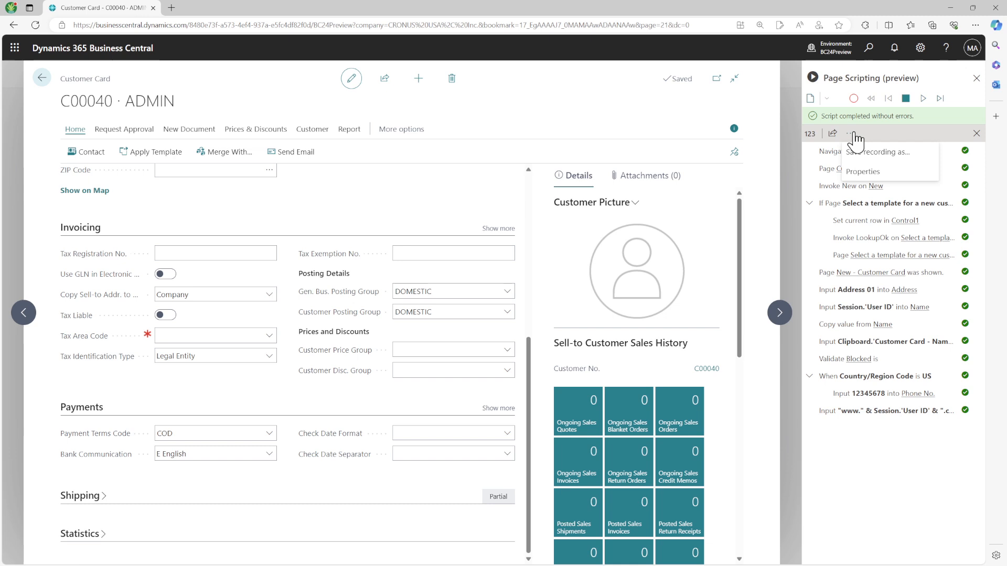
click(887, 172)
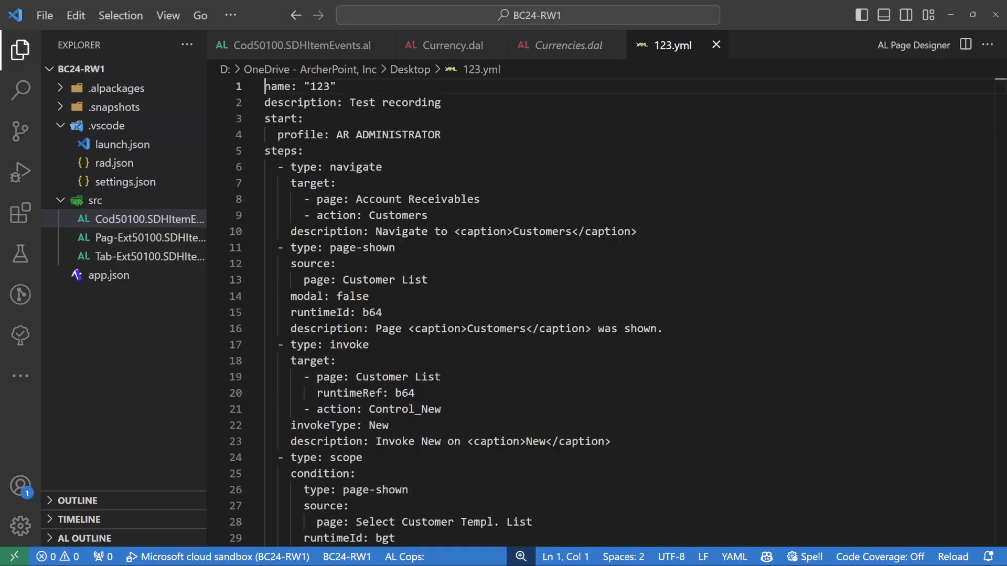
- In Visual Studio Code, examine the name, description, start profile and navigate step of 123.yml, narrowing the Explorer side bar
click(513, 165)
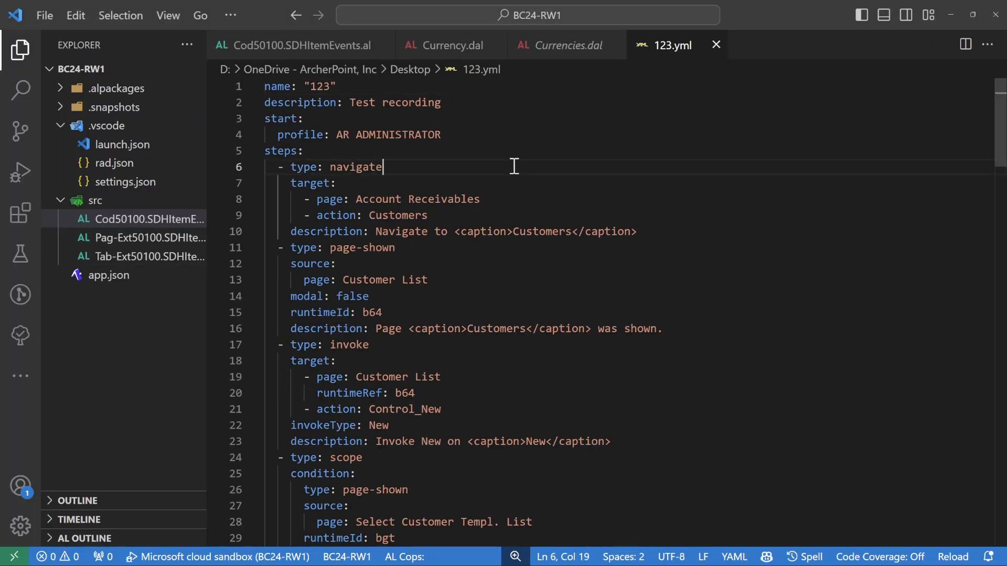
scroll(274, 187, down, 1)
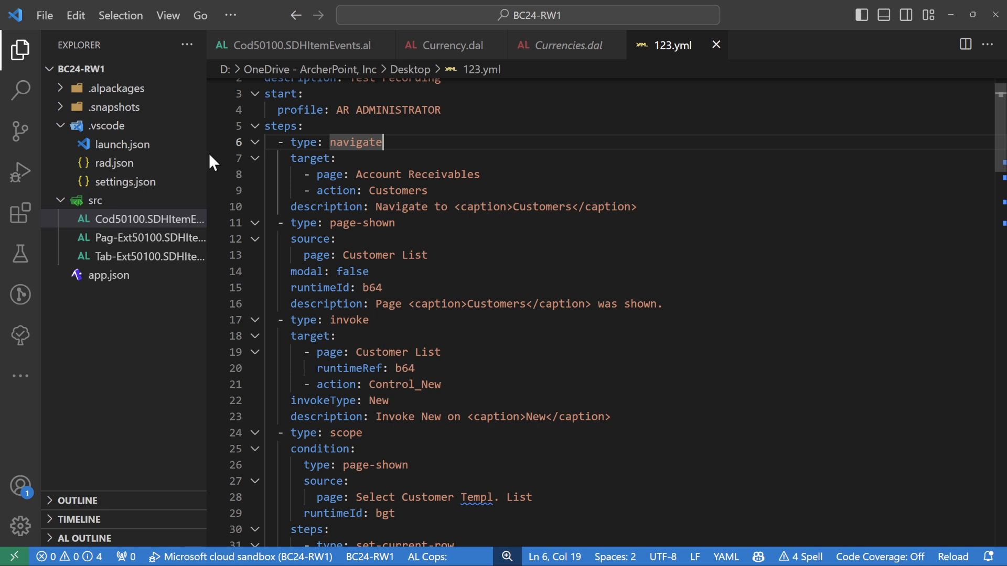
drag(206, 152, 167, 153)
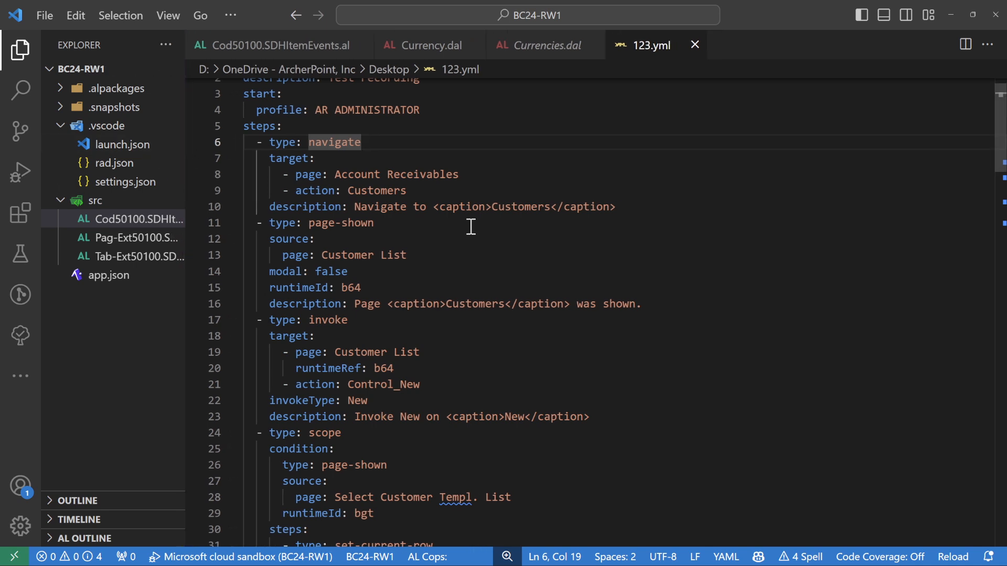
scroll(470, 225, up, 1)
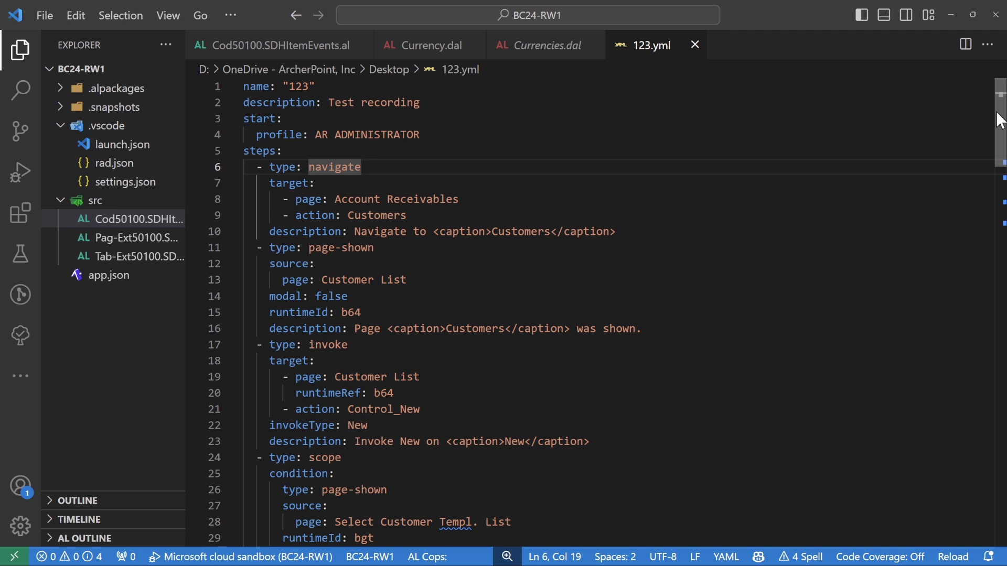
click(243, 86)
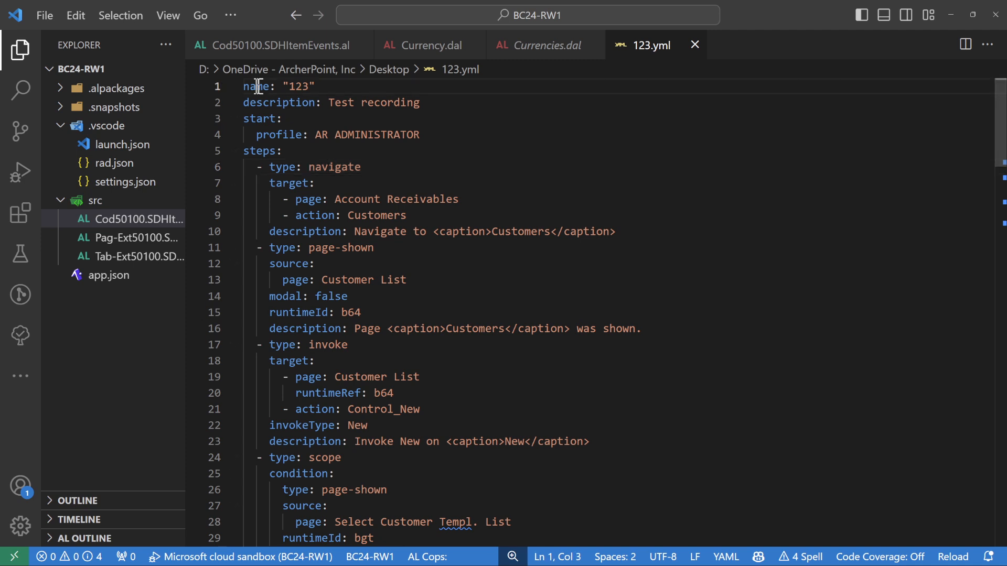
double_click(258, 87)
drag(258, 86, 382, 129)
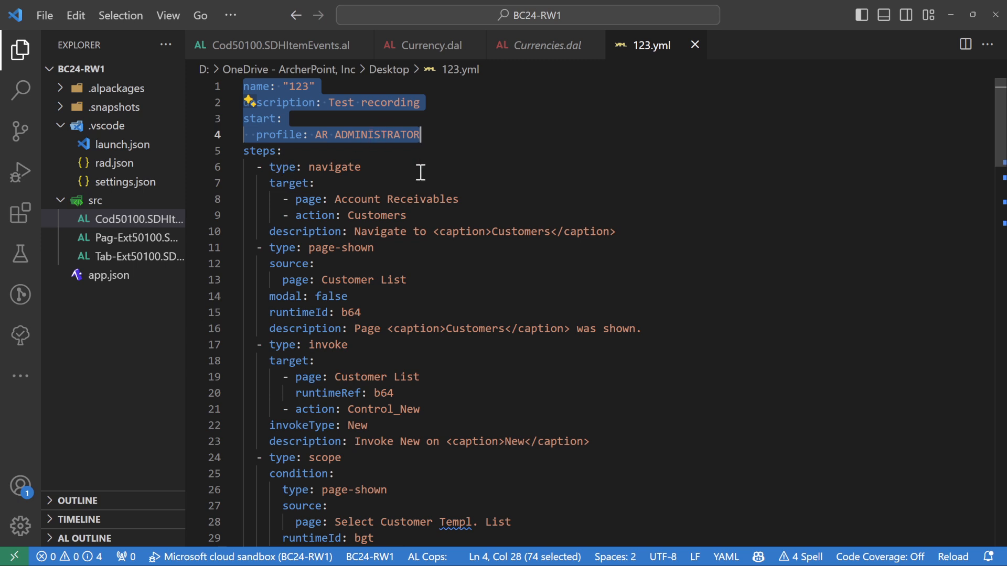
drag(318, 199, 408, 216)
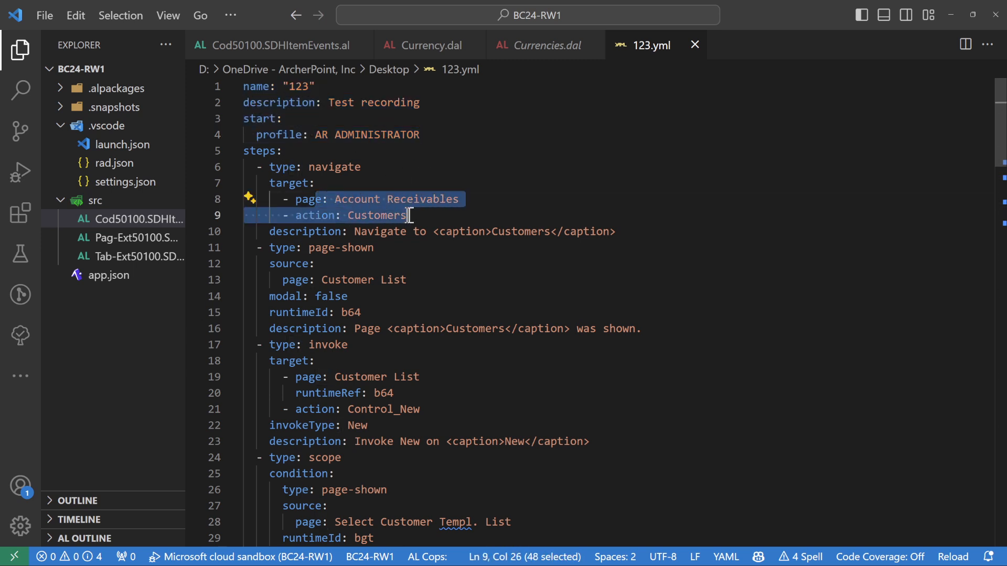
triple_click(630, 231)
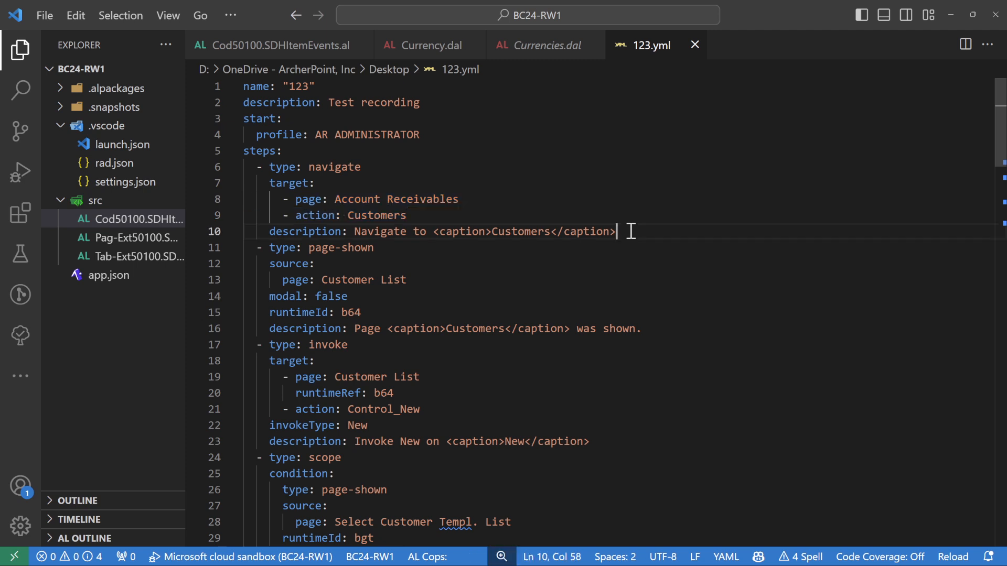
- Examine the remaining steps in 123.yml from page-shown to the Home Page input, and return to Business Central
scroll(631, 231, down, 1)
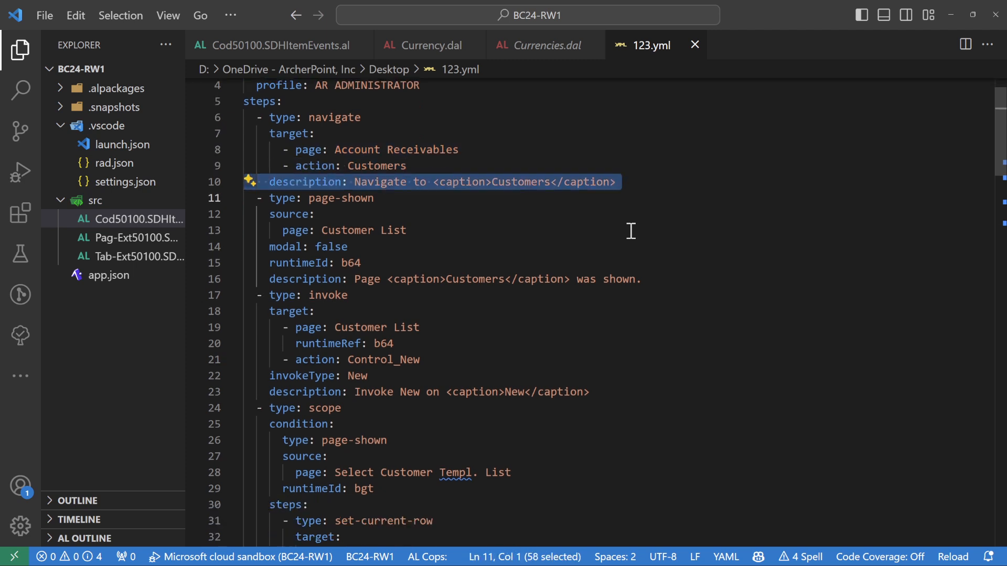
click(272, 199)
drag(275, 201, 398, 285)
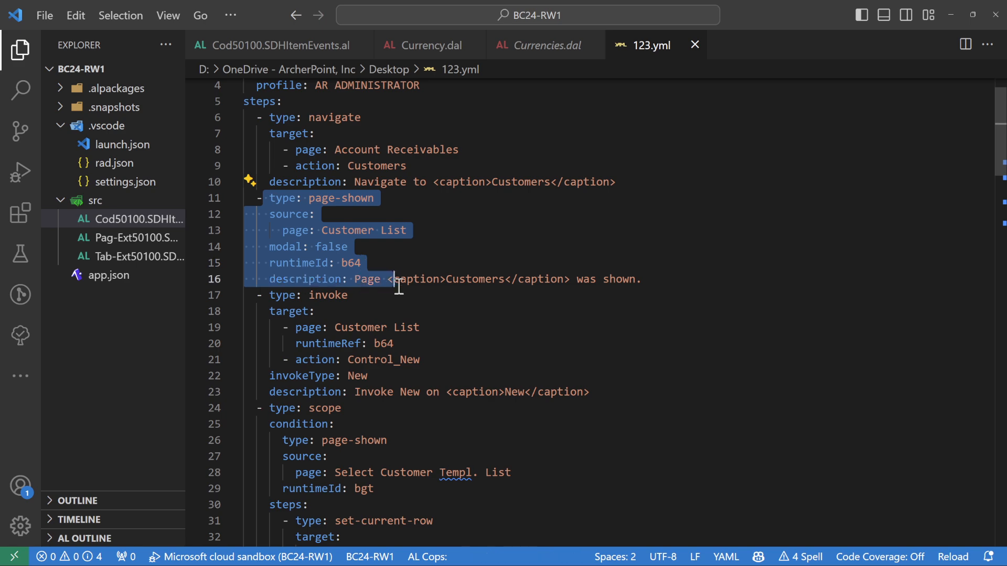
scroll(400, 287, down, 2)
scroll(400, 287, down, 8)
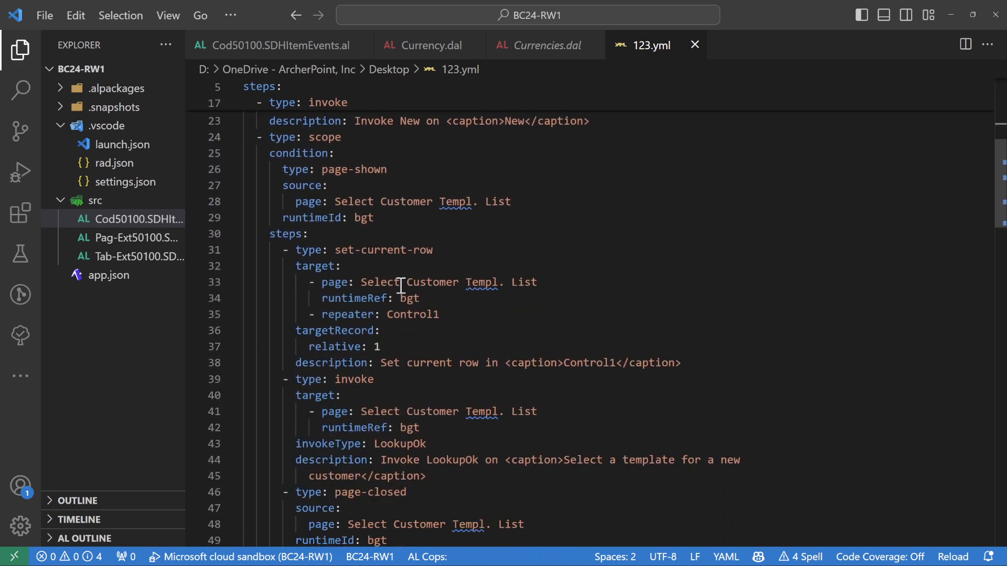
scroll(401, 285, down, 14)
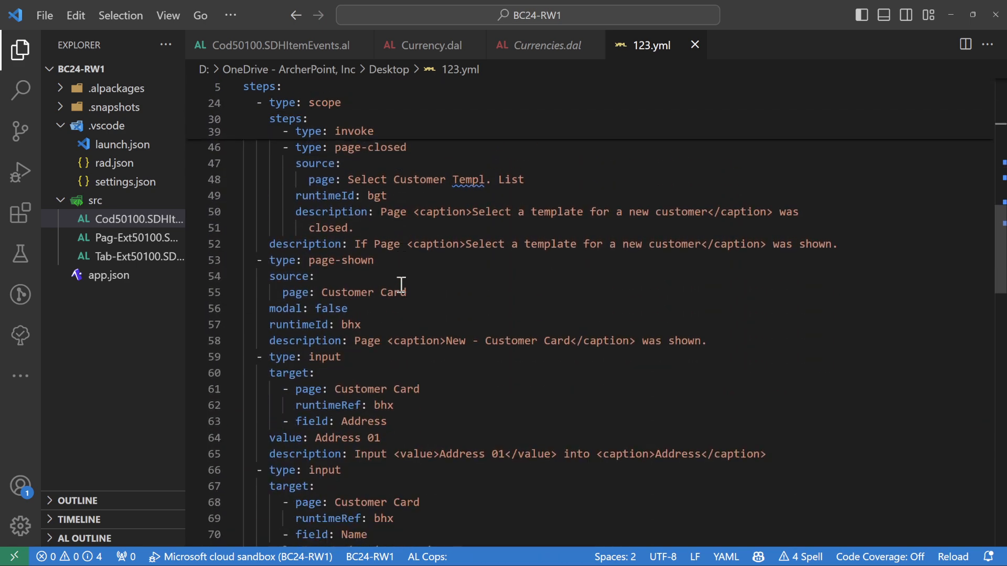
scroll(401, 284, down, 12)
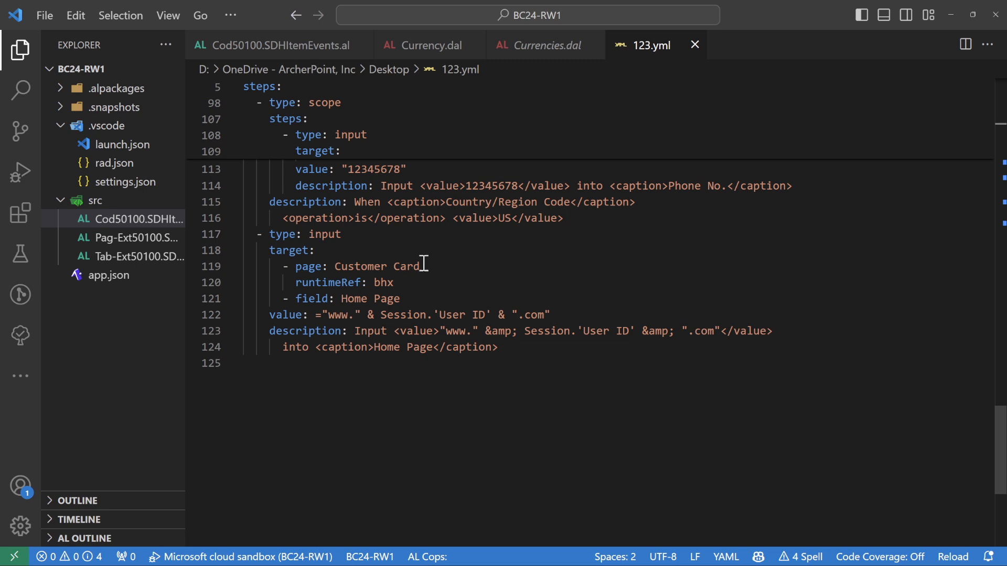
click(950, 12)
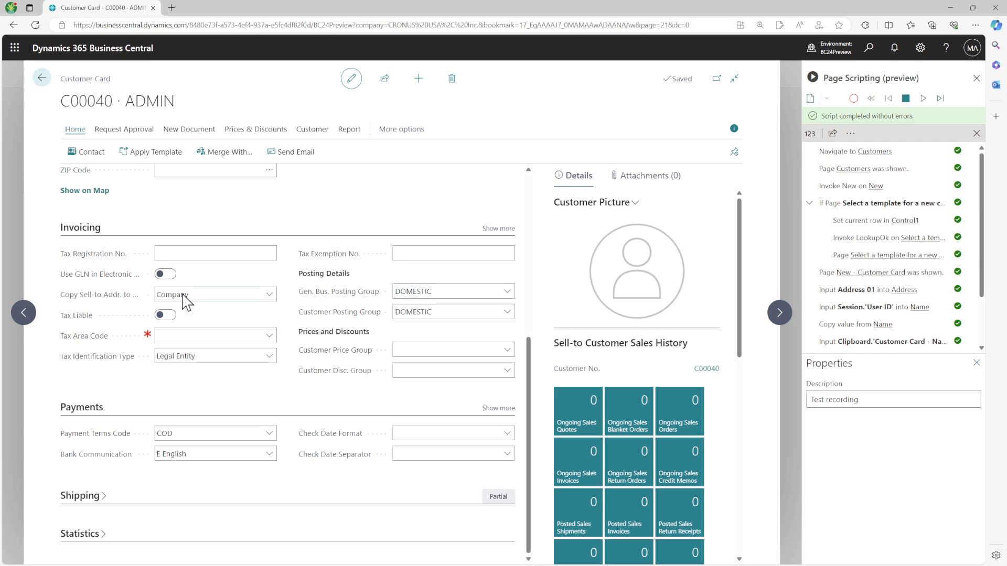
- Hide the customer card's FactBox pane, and return through the customer list to the home page
click(734, 129)
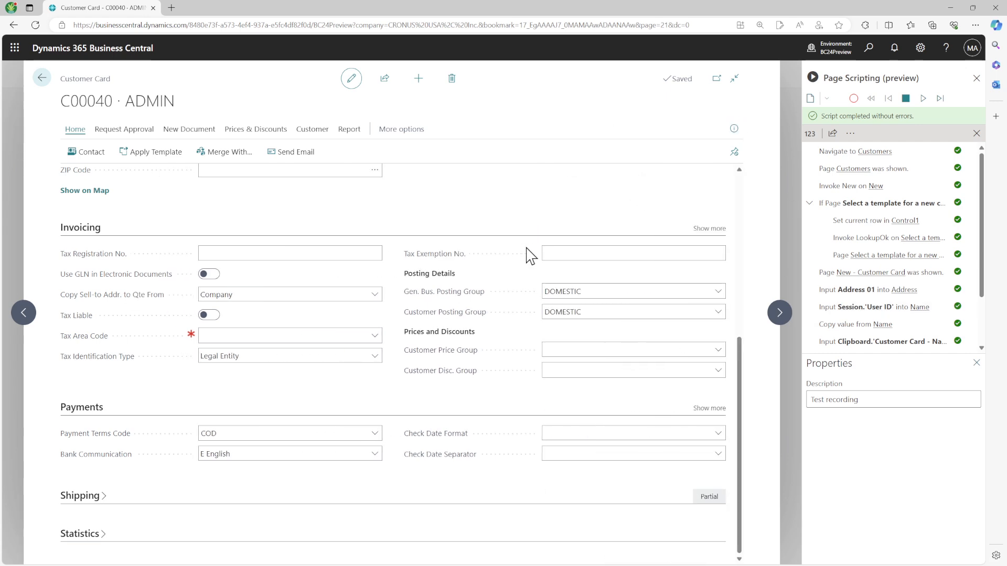
scroll(530, 256, up, 6)
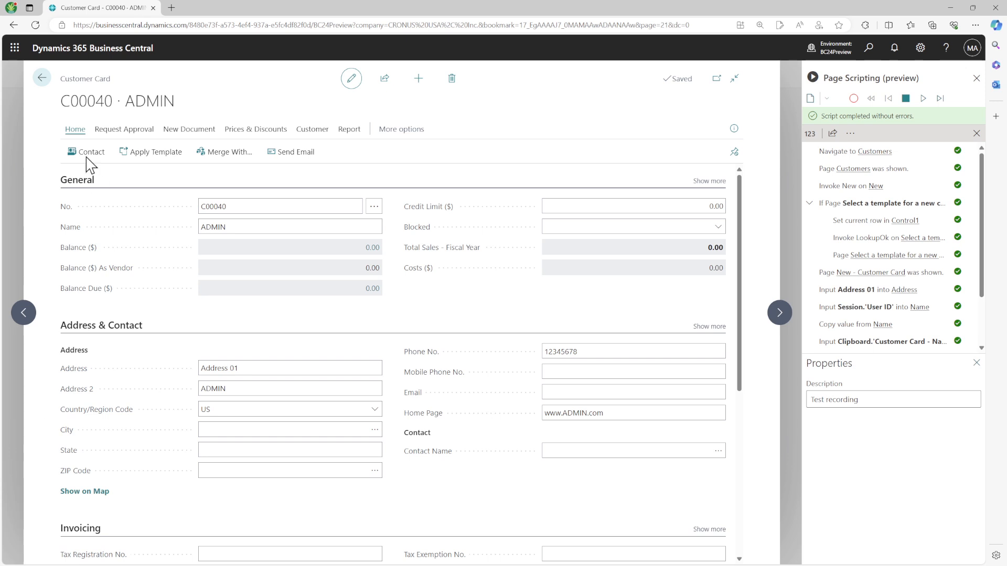
click(46, 77)
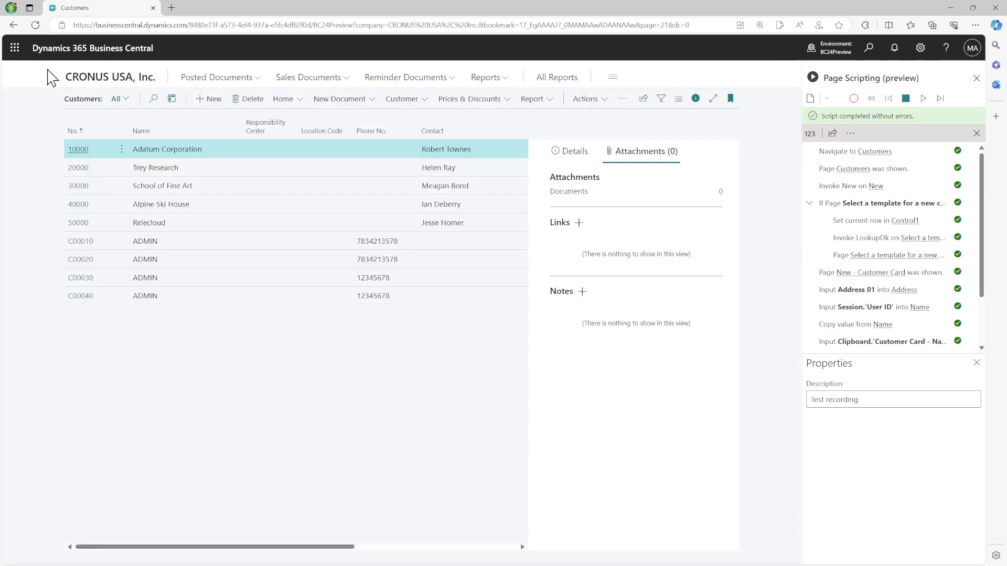
click(79, 80)
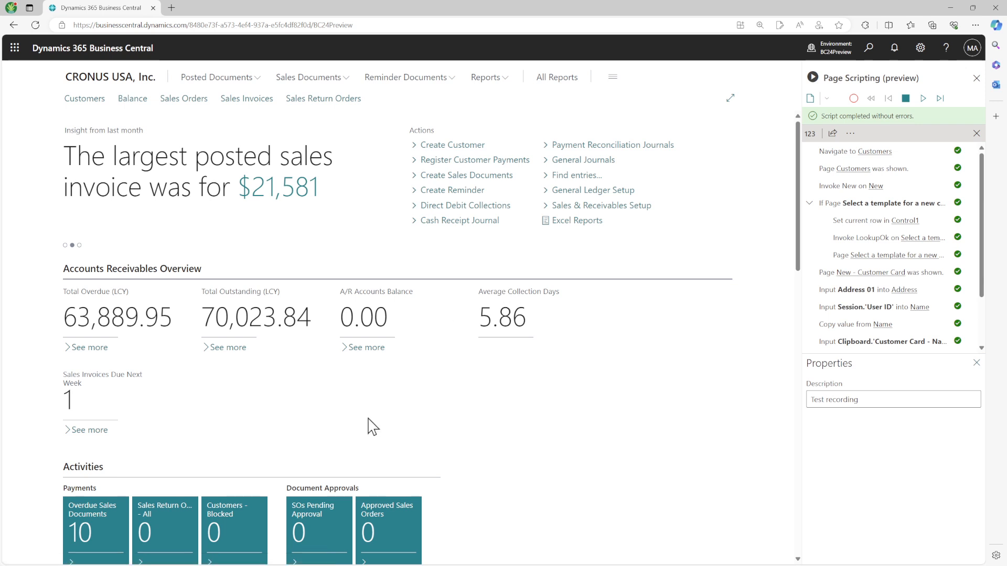
scroll(371, 425, down, 5)
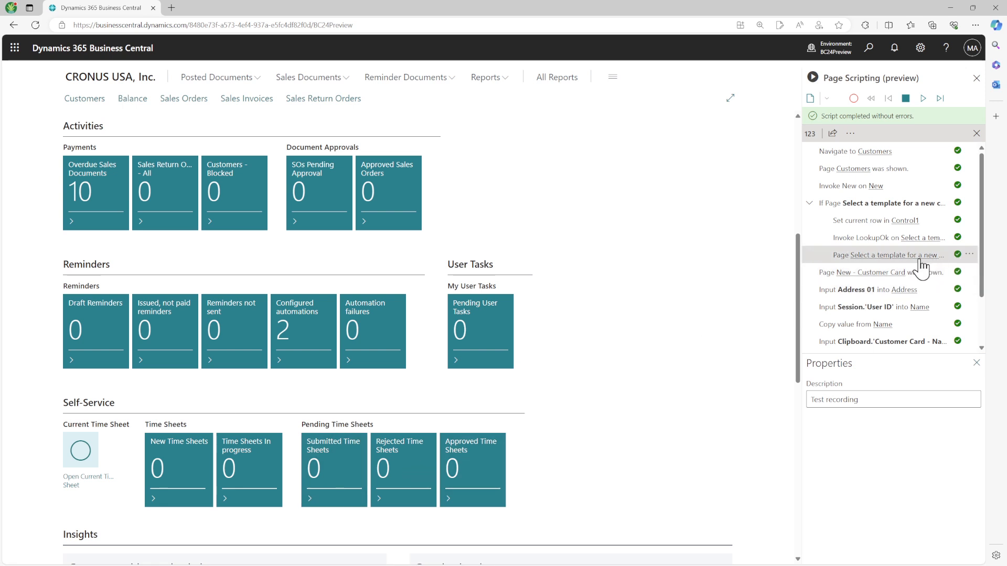
- Set the value of the script's conditional Phone No. input step to "abcd" and close its properties
scroll(923, 226, down, 2)
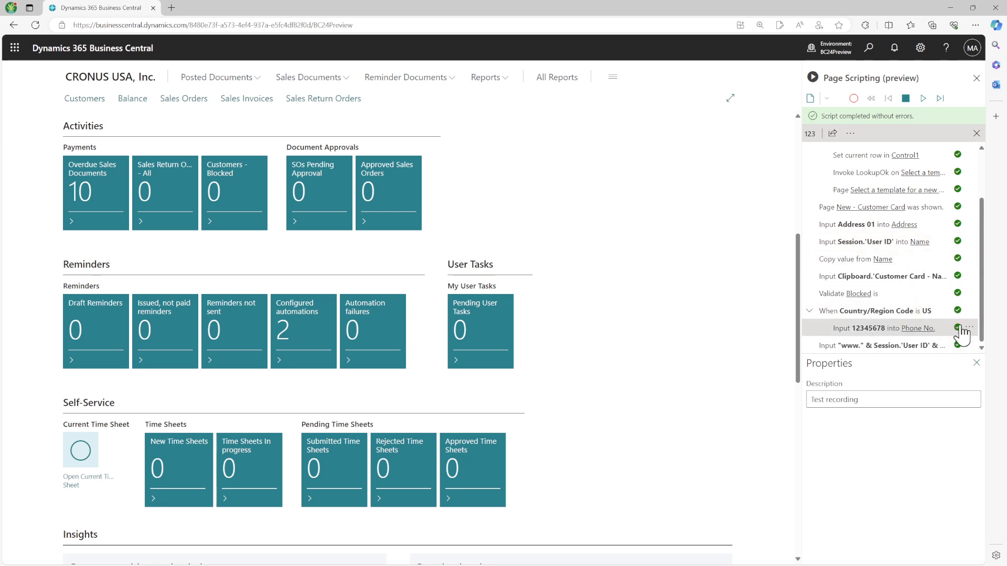
click(973, 326)
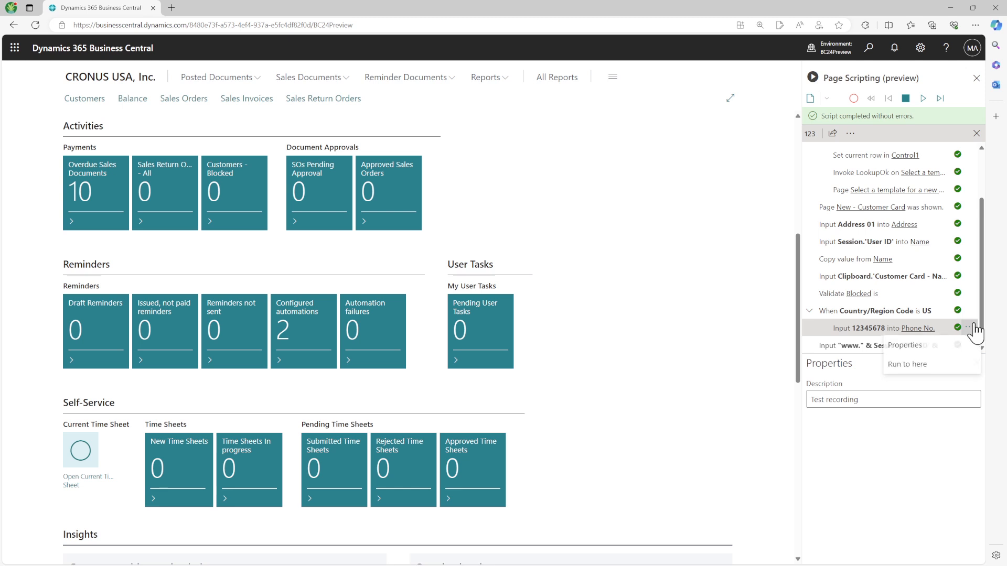
click(930, 349)
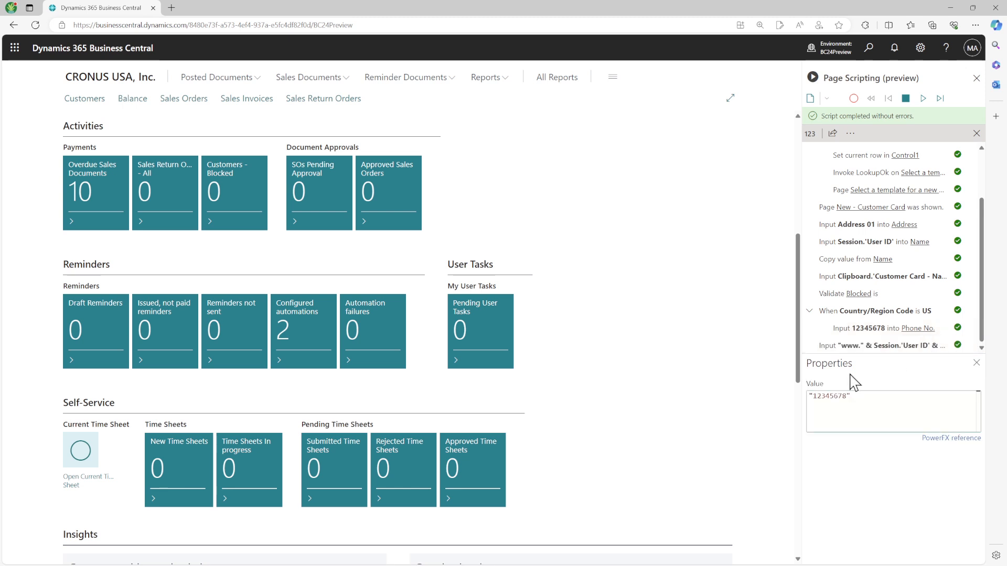
double_click(828, 396)
text(abcd)
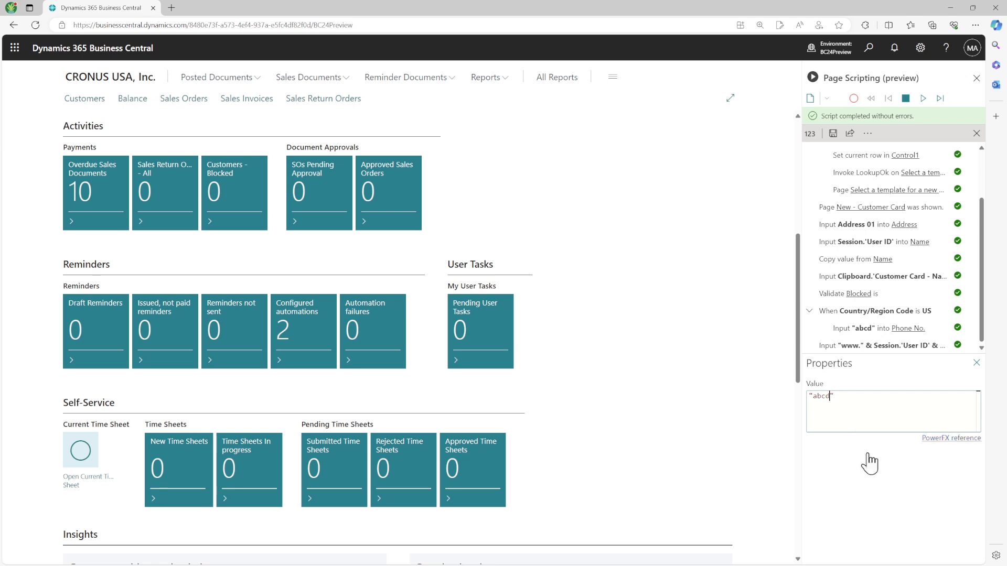
click(976, 362)
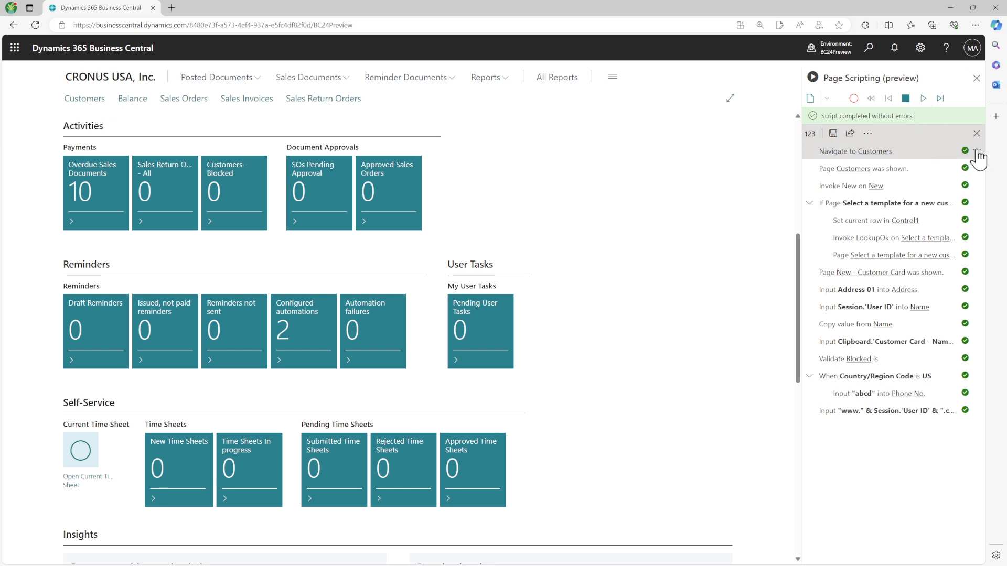
- Play back the modified script and inspect the Phone No. field on the new customer card
click(923, 100)
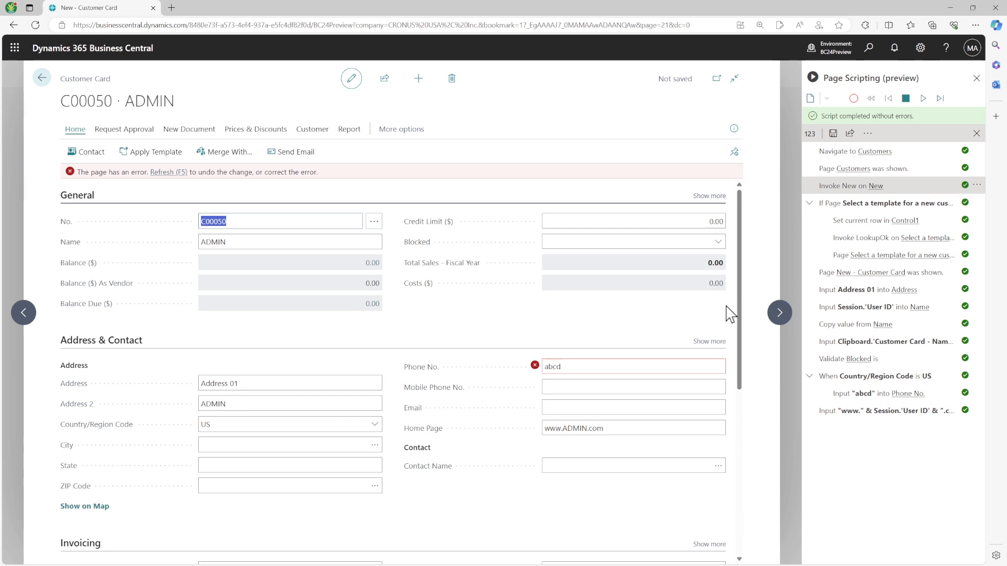
mouse_move(536, 369)
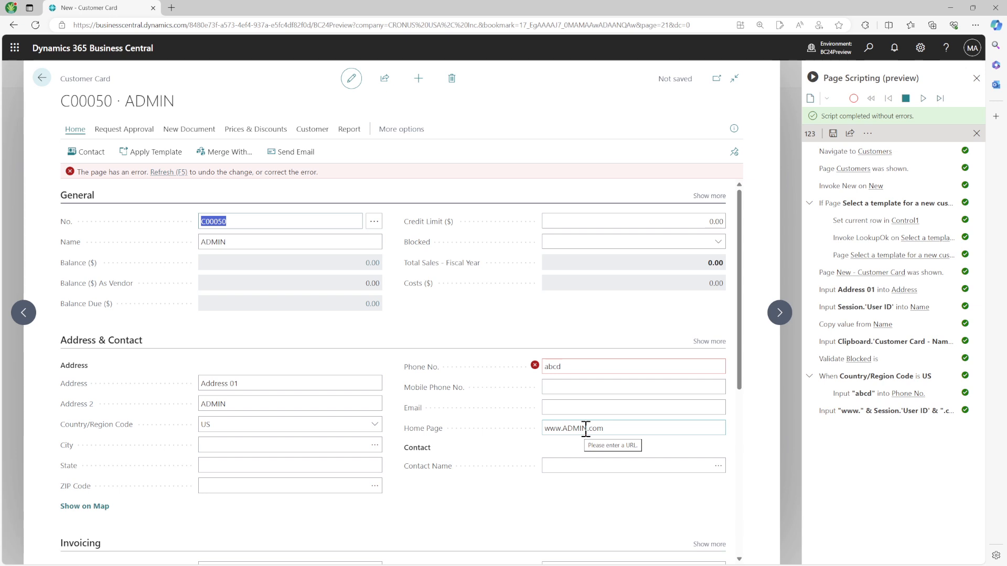
- Clear the Phone No. field on the new customer card and return to the customer list
click(560, 367)
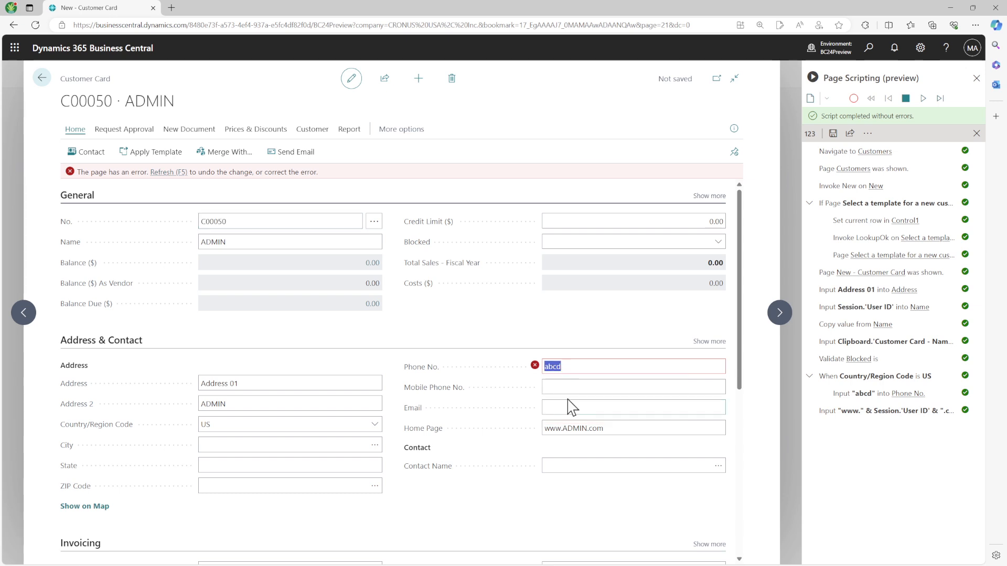
key(BackSpace)
key(Tab)
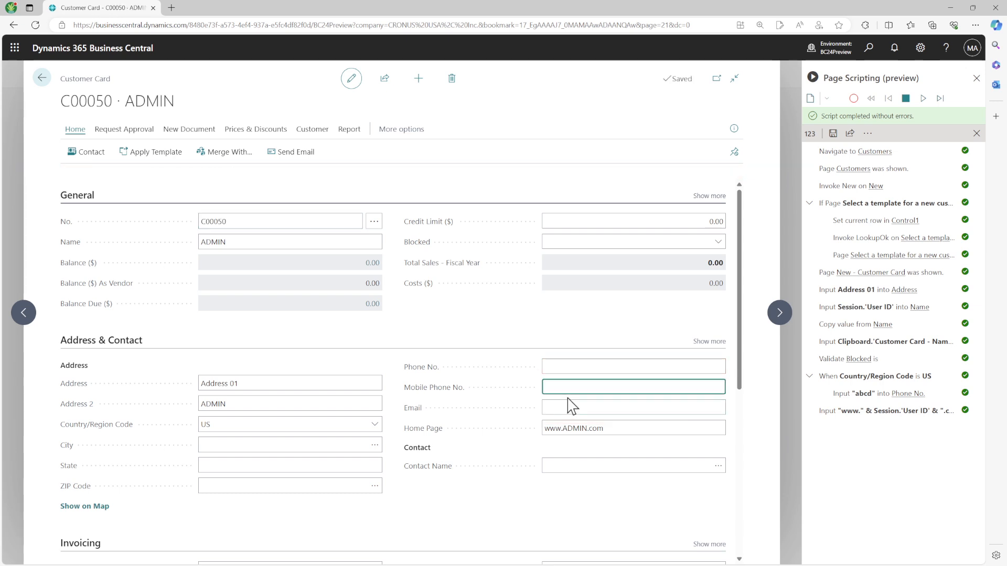
scroll(569, 397, down, 1)
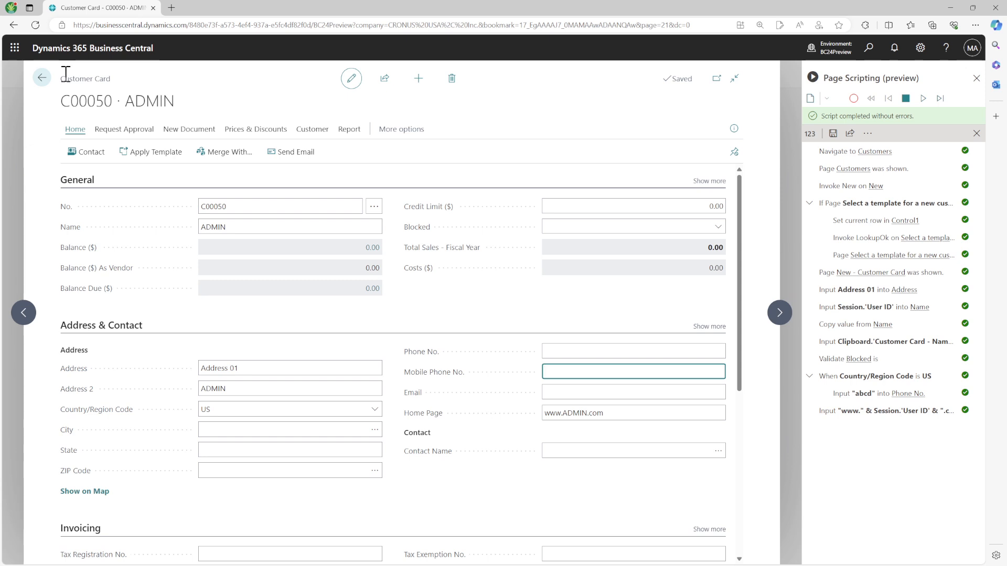
click(42, 79)
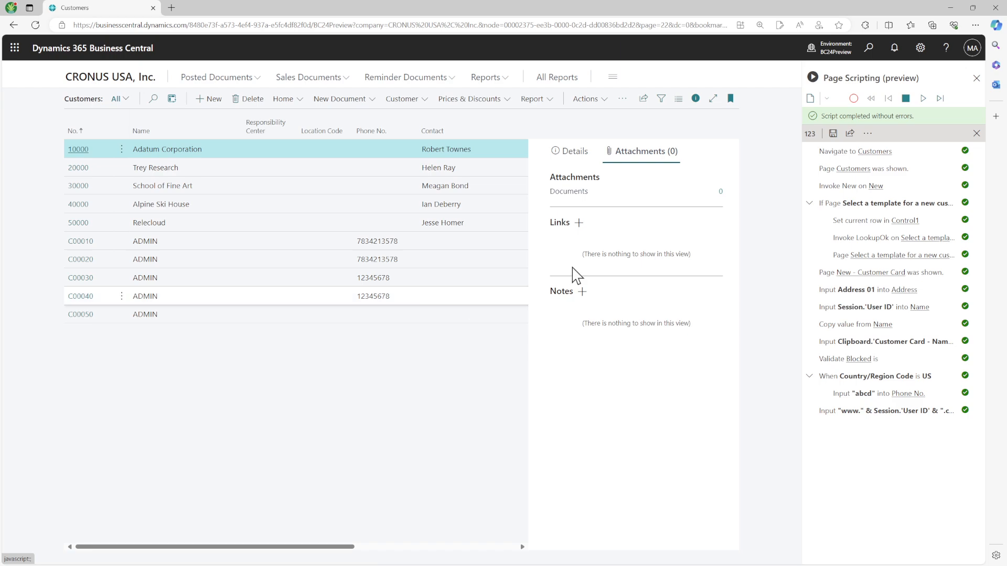
click(971, 8)
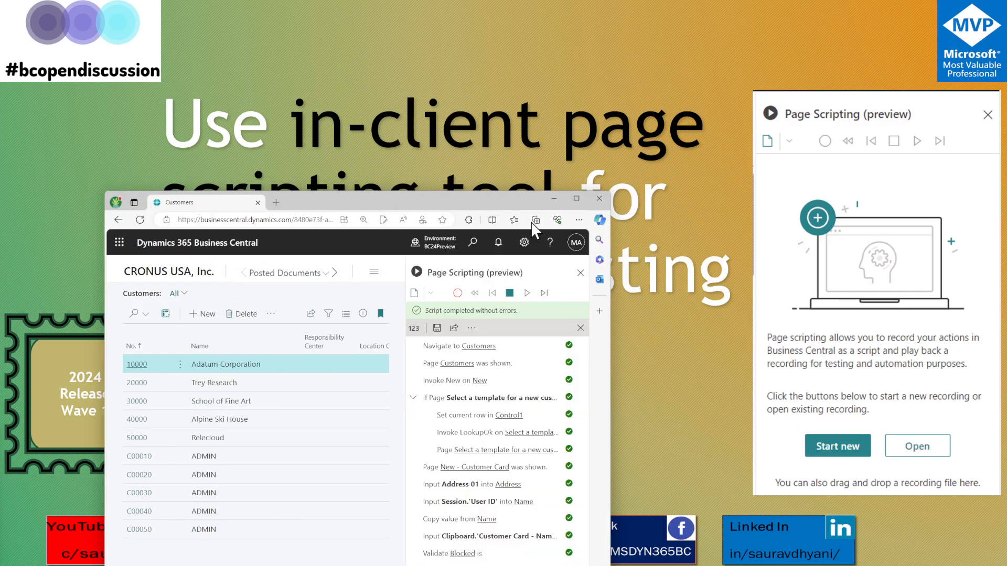
click(576, 198)
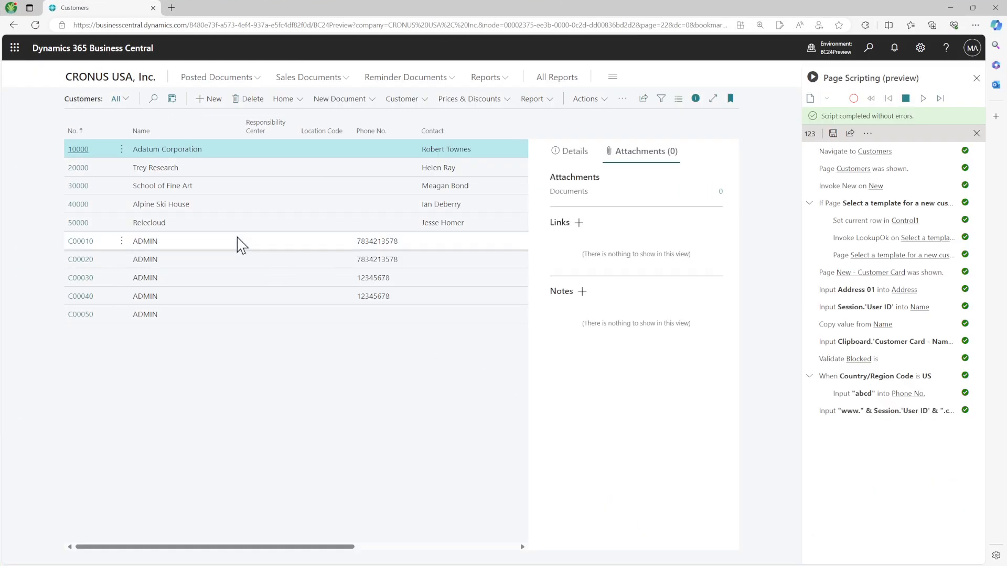
- Open the first ADMIN customer in the list, examine its card from General to Payments, and leave the card
click(89, 243)
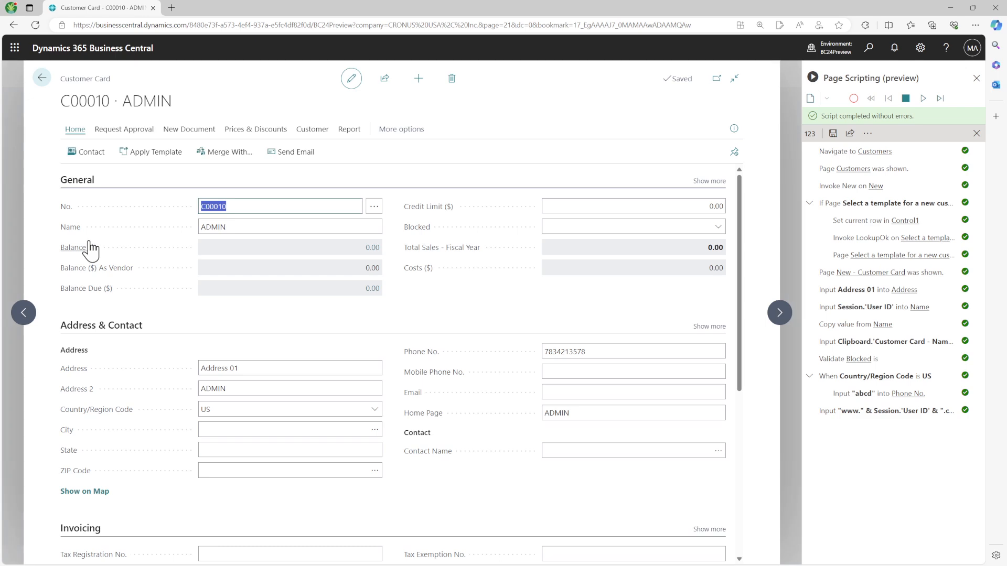
scroll(90, 245, down, 6)
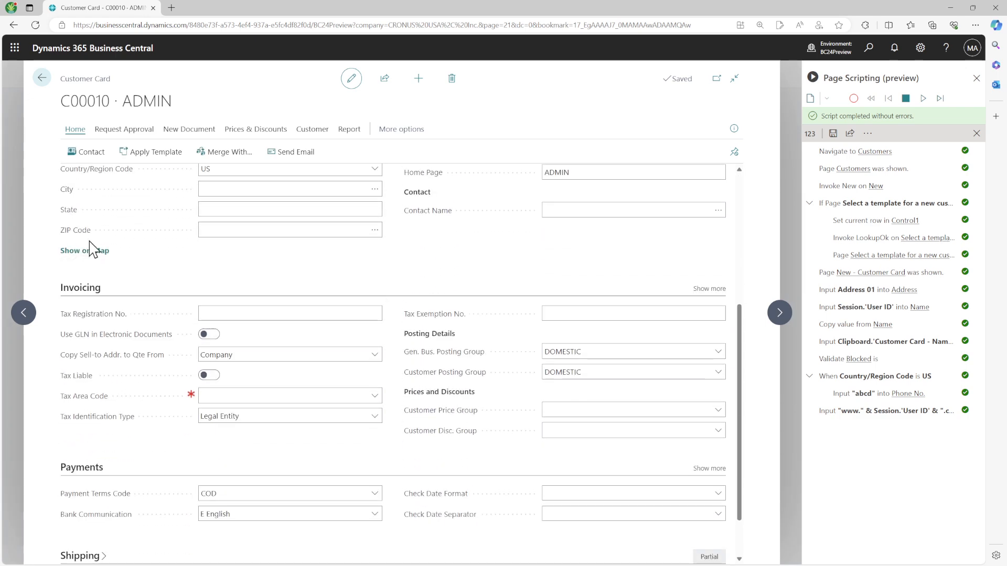
scroll(92, 244, up, 5)
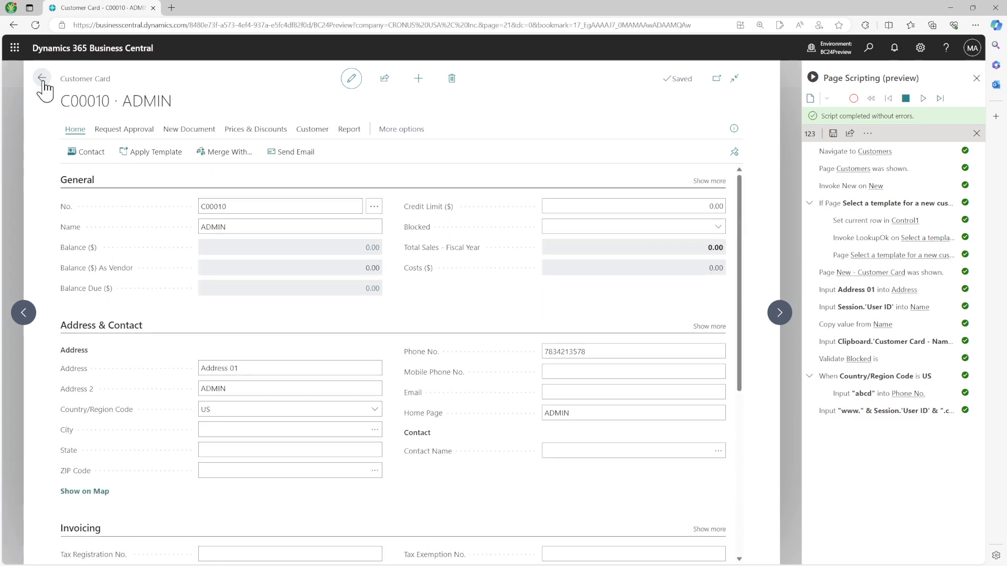
click(42, 78)
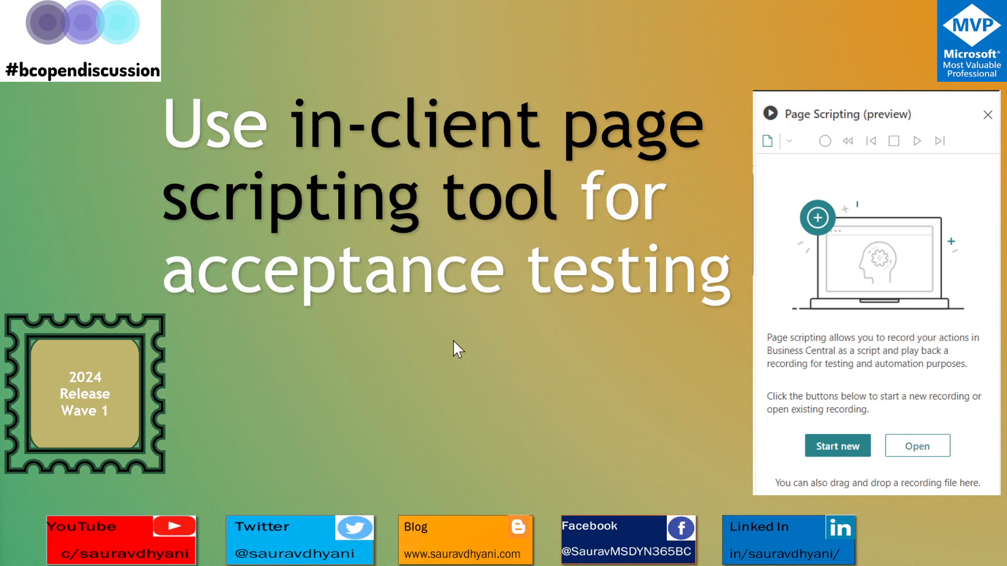